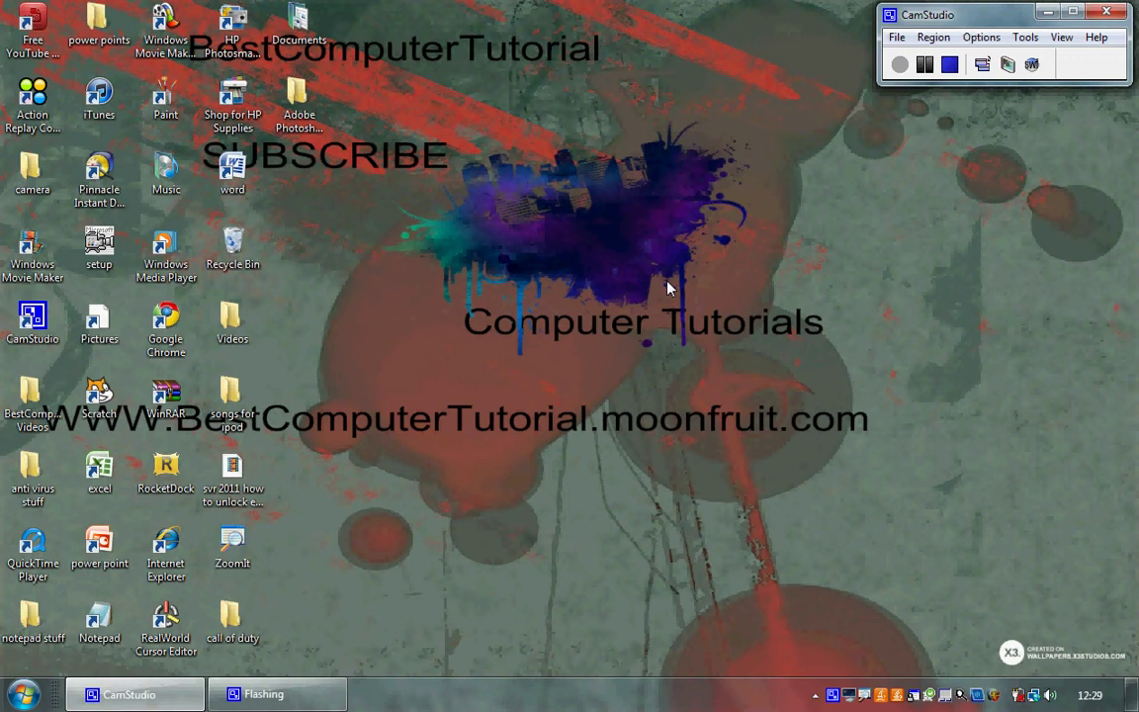
Select groups of desktop icons, then clear the selection.
left_click_drag(735, 191, 850, 495)
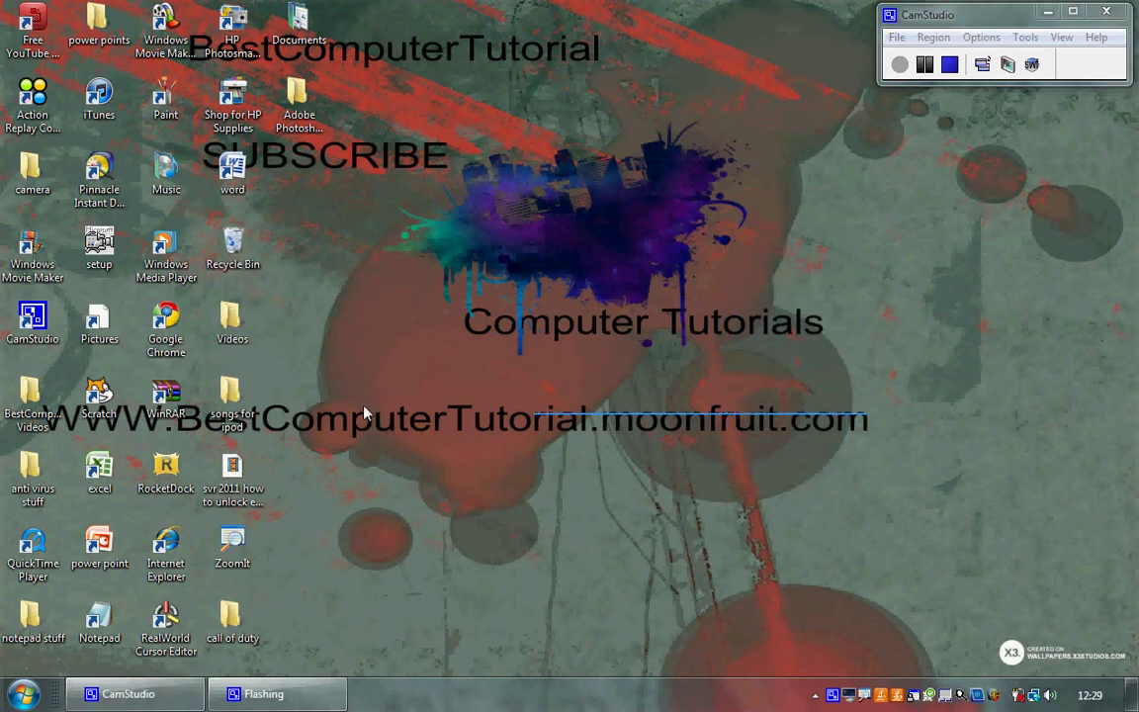
left_click_drag(364, 412, 247, 465)
left_click(428, 449)
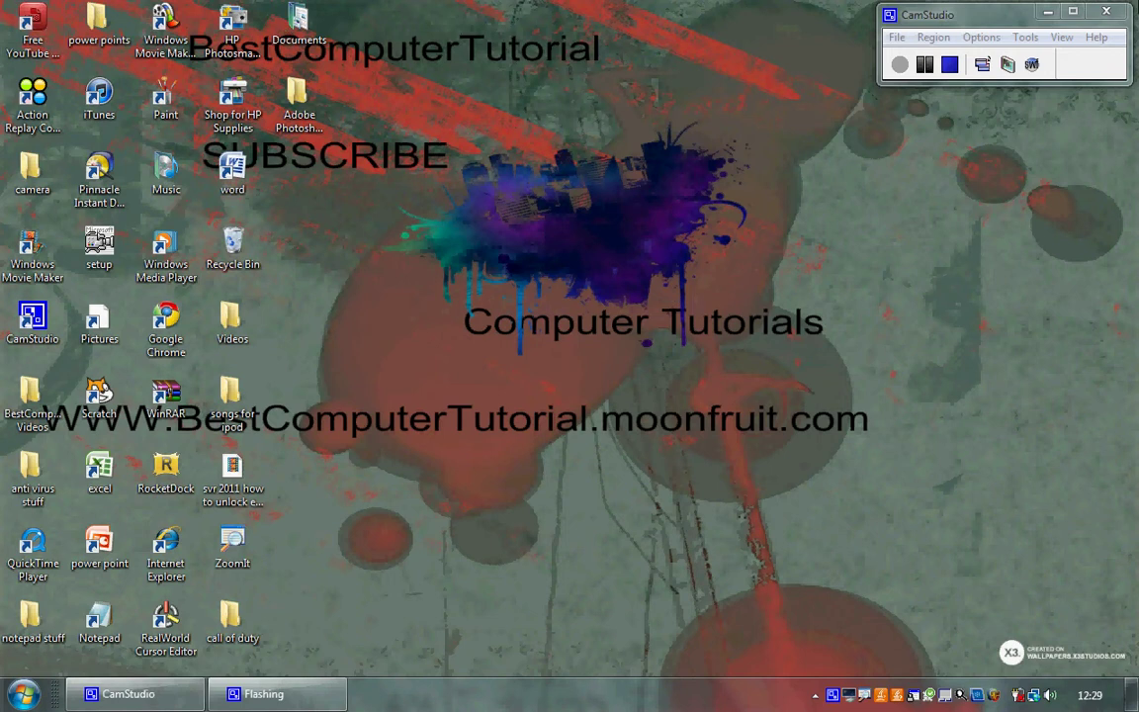
left_click_drag(1136, 676, 522, 338)
left_click(163, 327)
double_click(166, 326)
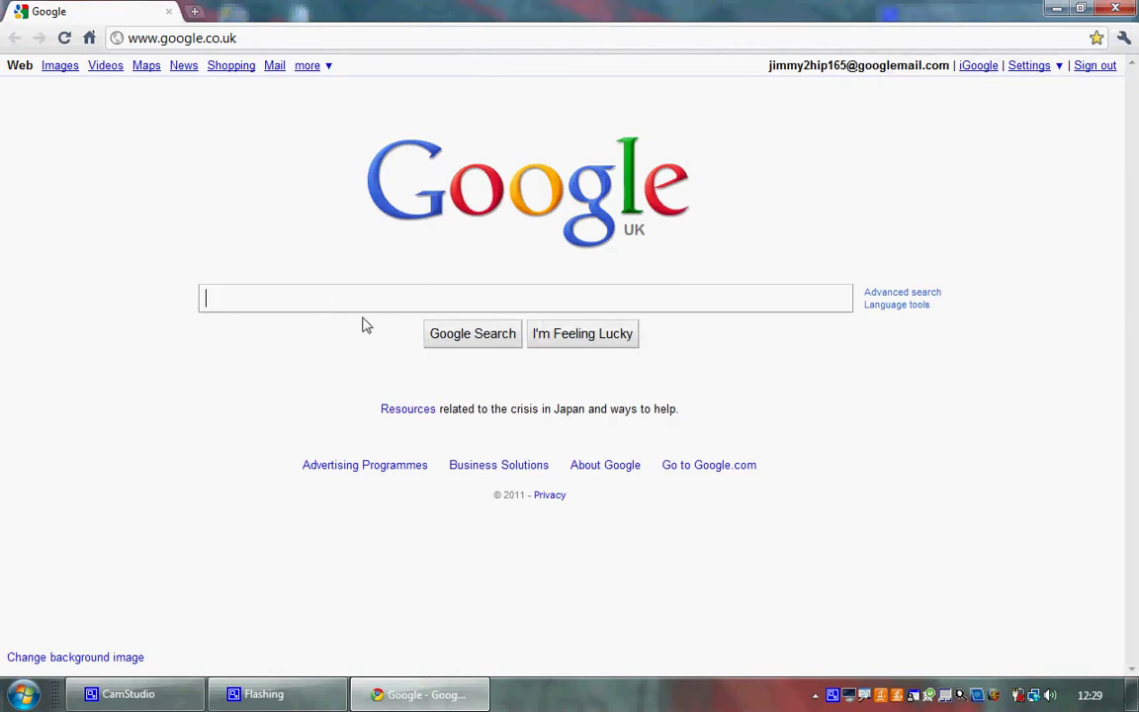
type("http://wallpapers.x3studios.com/")
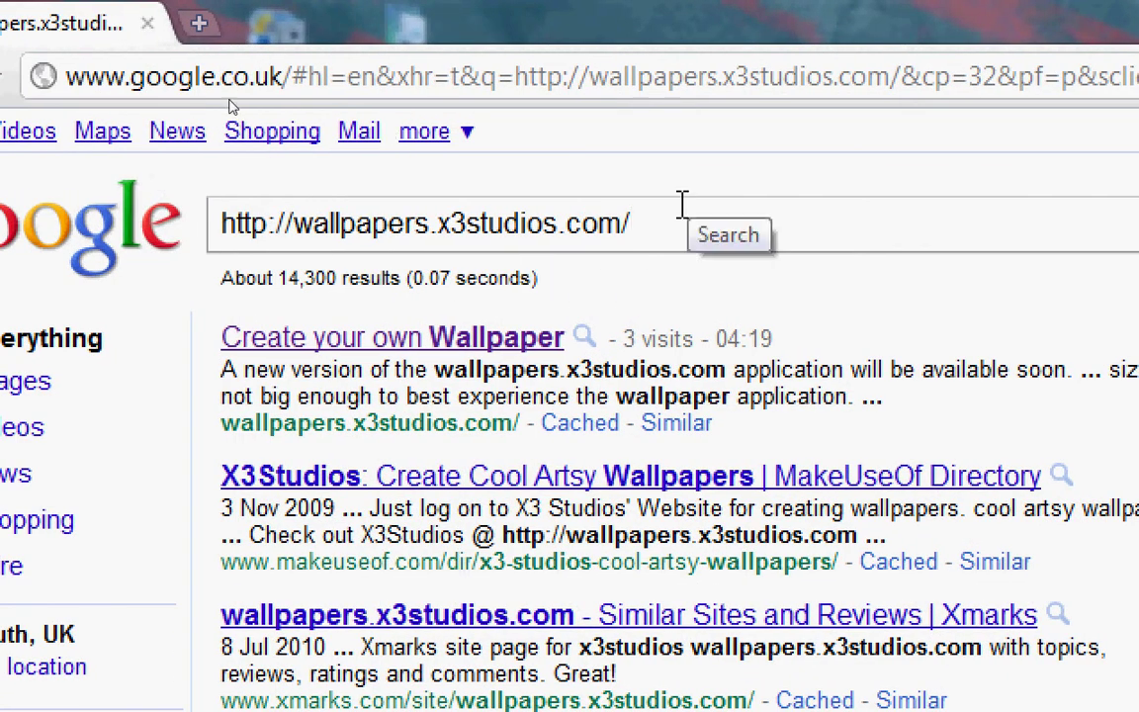
left_click(423, 347)
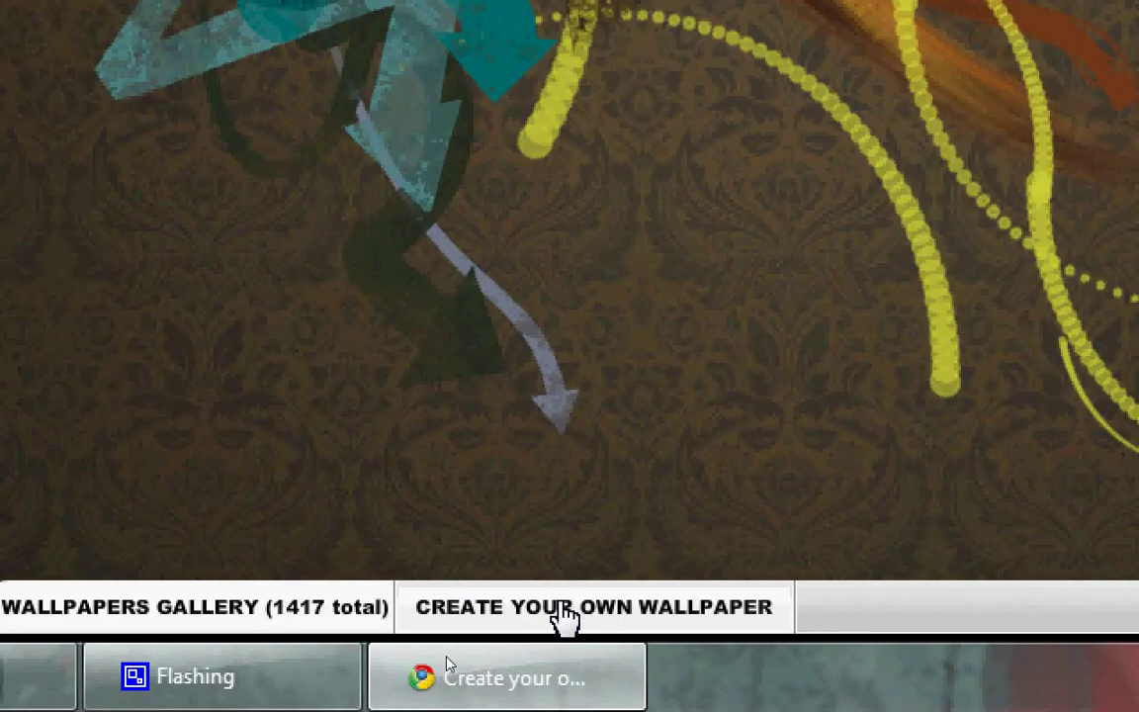
Start a new wallpaper using the olive-and-tan diagonal stripe background.
left_click(704, 631)
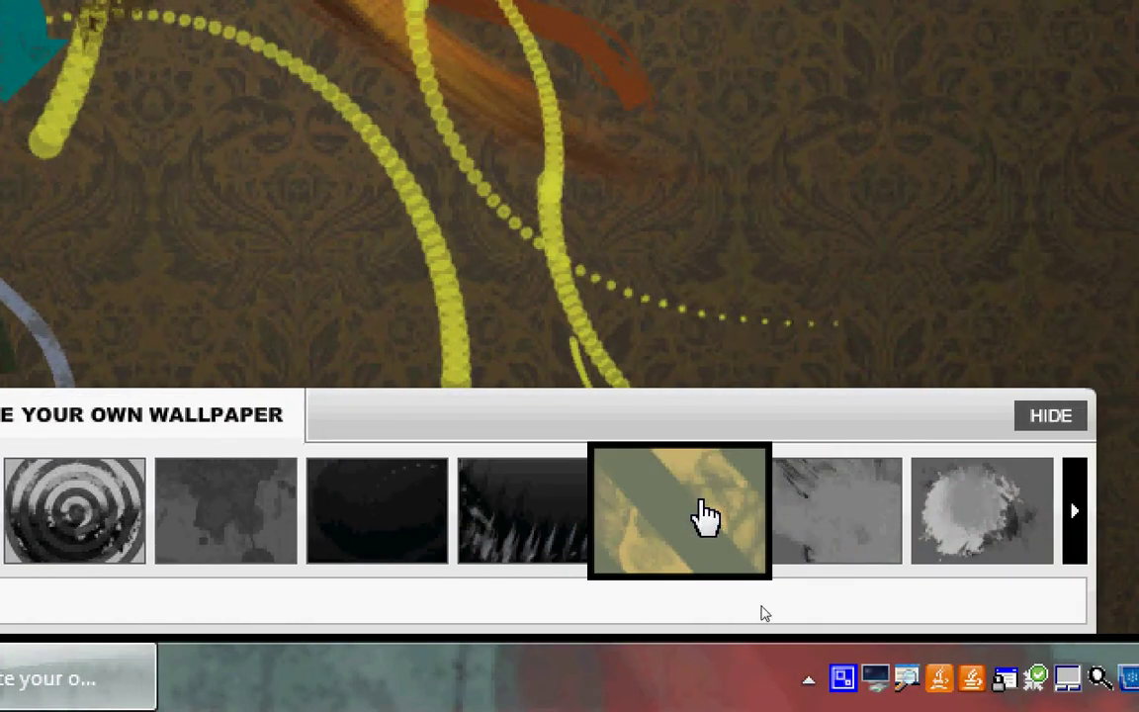
left_click(705, 515)
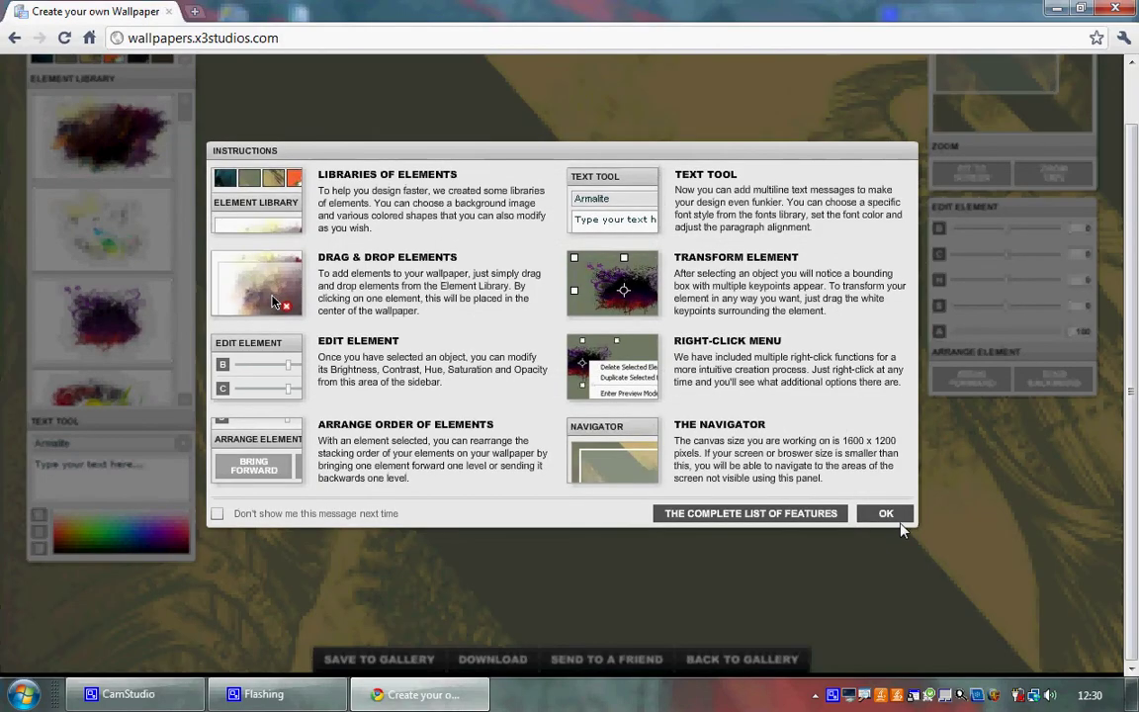
left_click(886, 513)
scroll(647, 364, "up", 2)
scroll(779, 272, "down", 2)
scroll(770, 244, "up", 2)
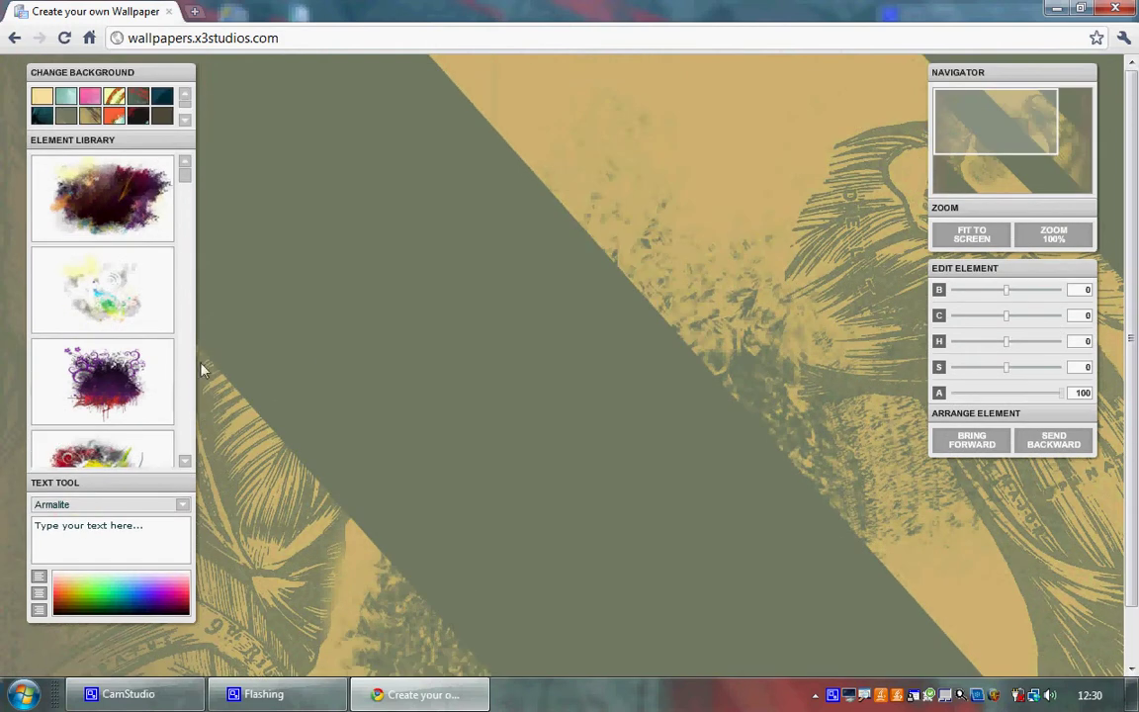
Add the text 'BestComputerTutorial' and place it along the top of the canvas.
left_click(79, 532)
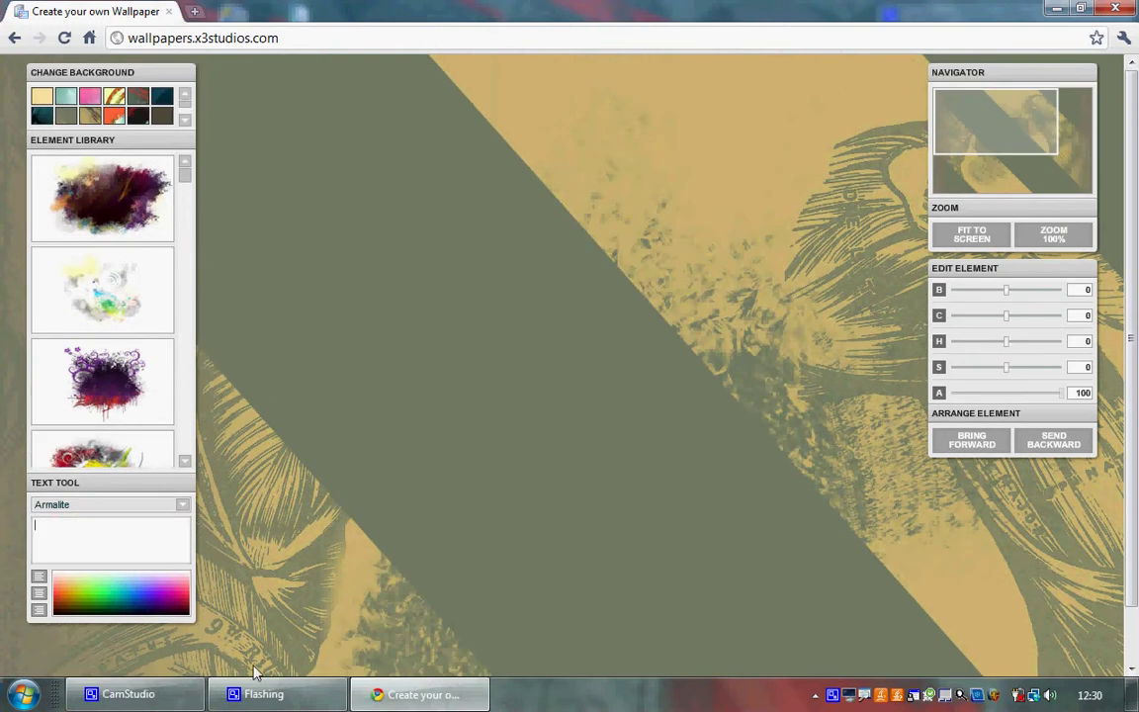
type("BestCo")
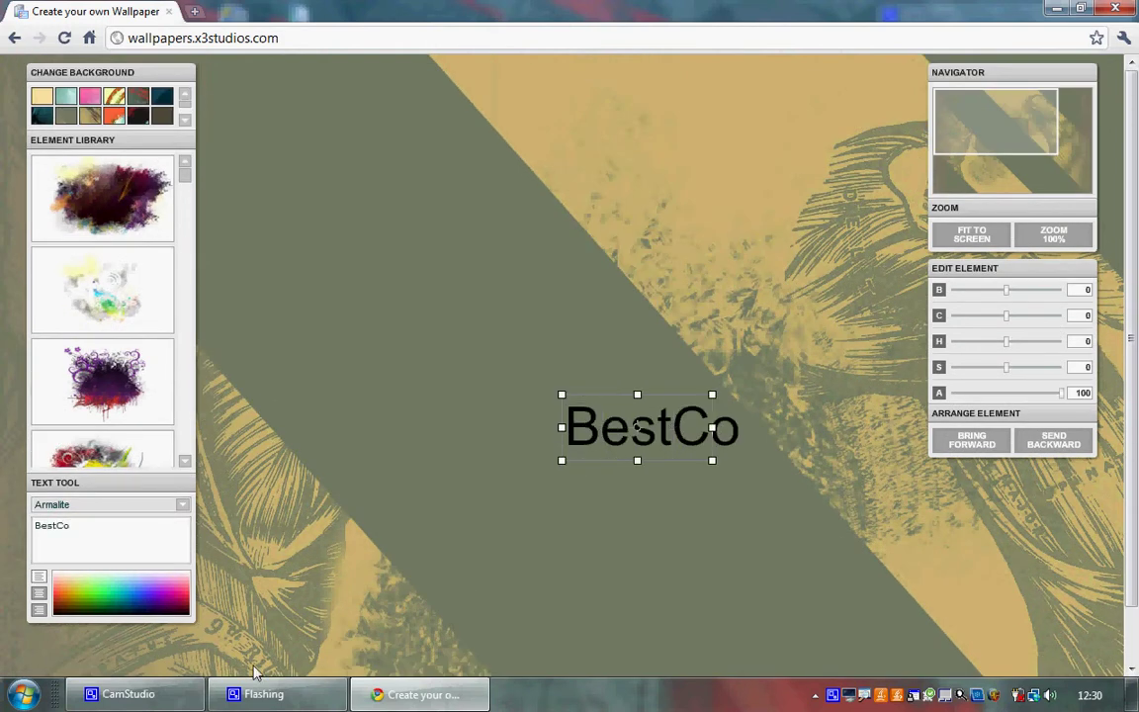
type("mputerTut")
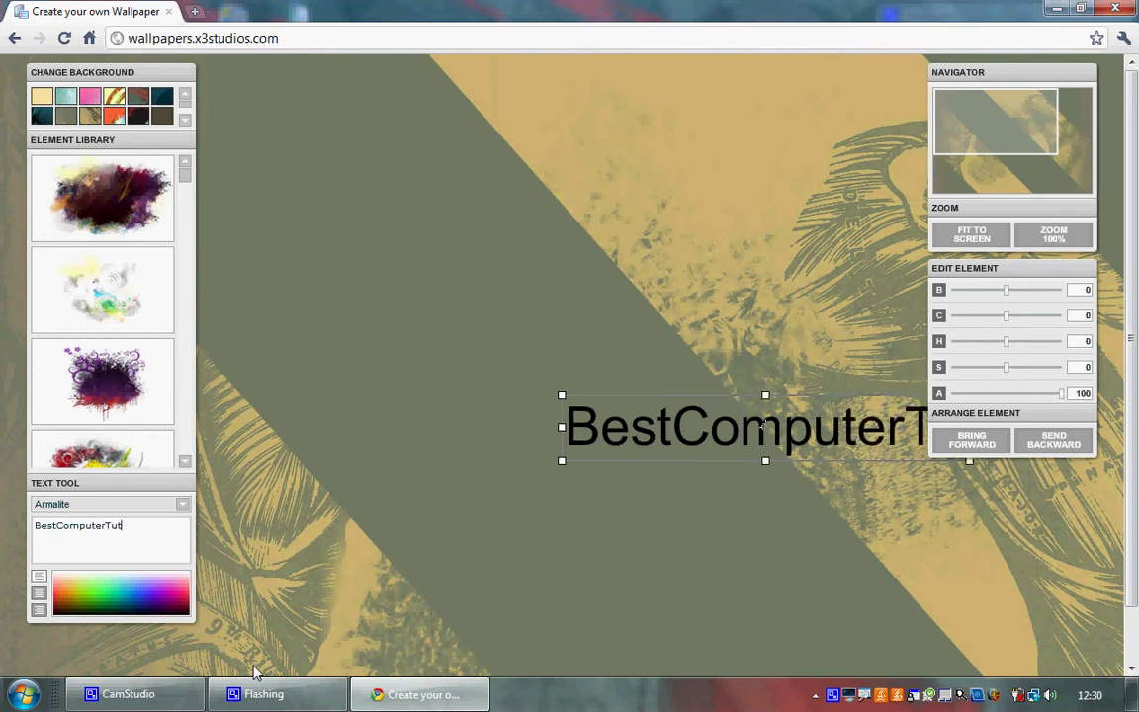
type("orial")
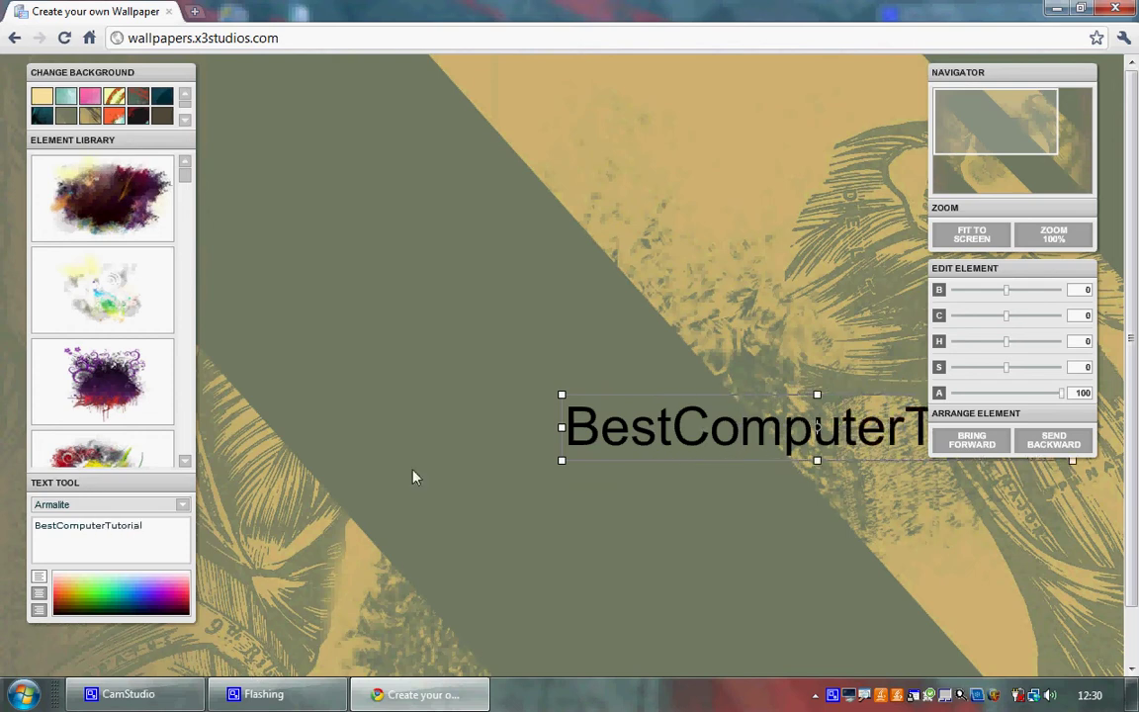
left_click_drag(623, 437, 399, 111)
left_click(129, 542)
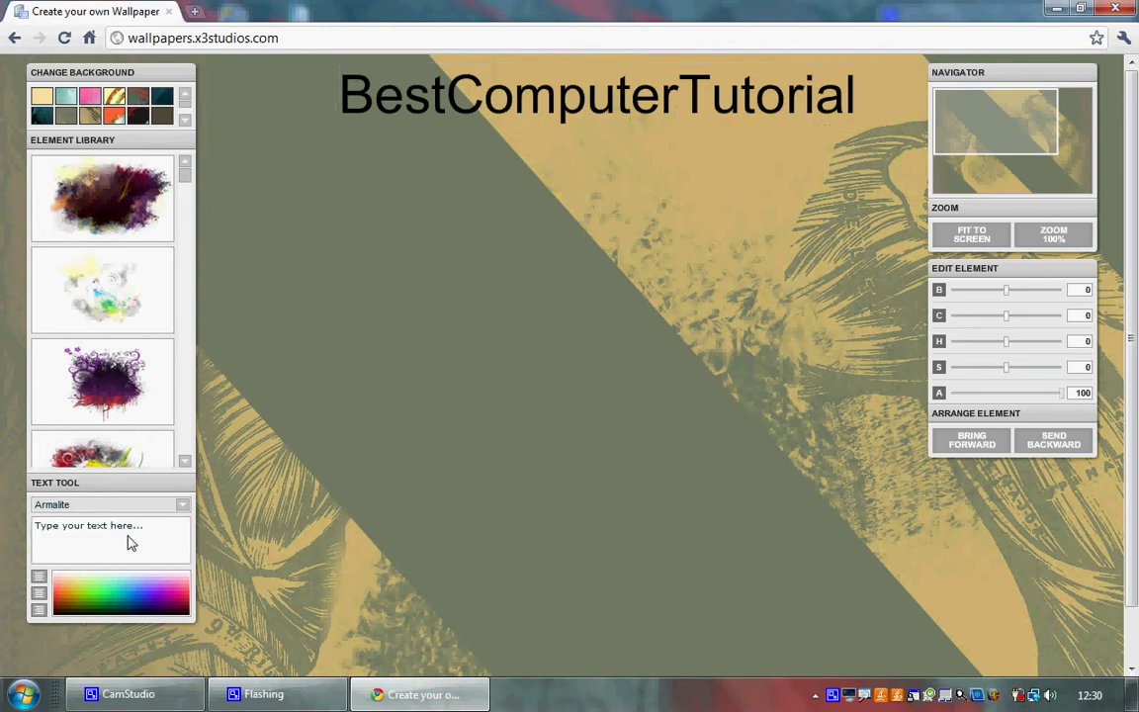
Add the red splash element from the Element Library and position it under the title.
left_click(128, 541)
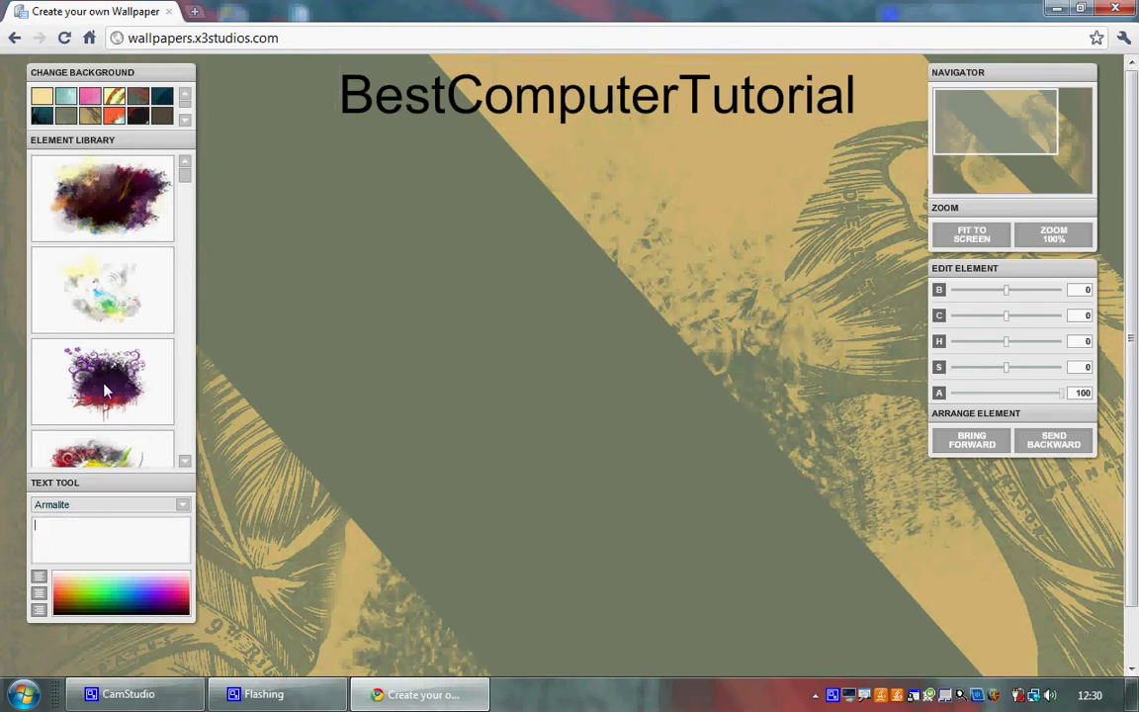
left_click(185, 460)
left_click(185, 461)
left_click(184, 461)
left_click(185, 460)
left_click(185, 460)
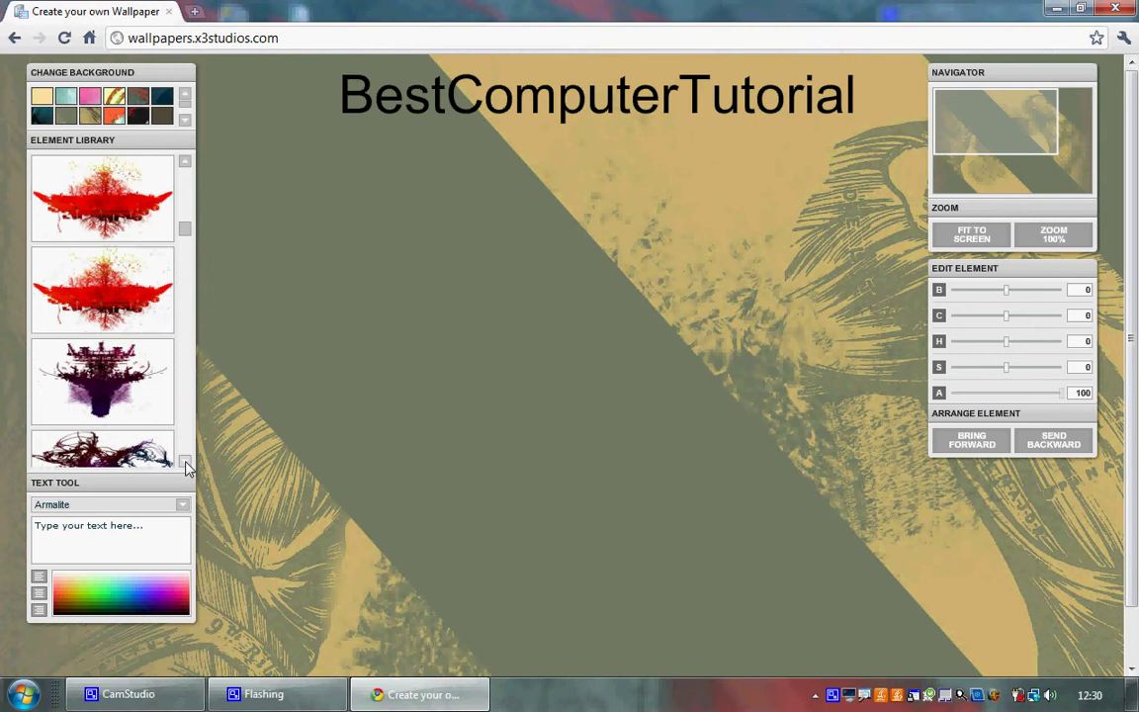
left_click(123, 202)
left_click_drag(598, 470, 591, 343)
left_click(566, 490)
Add the tagline 'Best Computer Tutorials On The Web' along the bottom of the wallpaper.
left_click(150, 547)
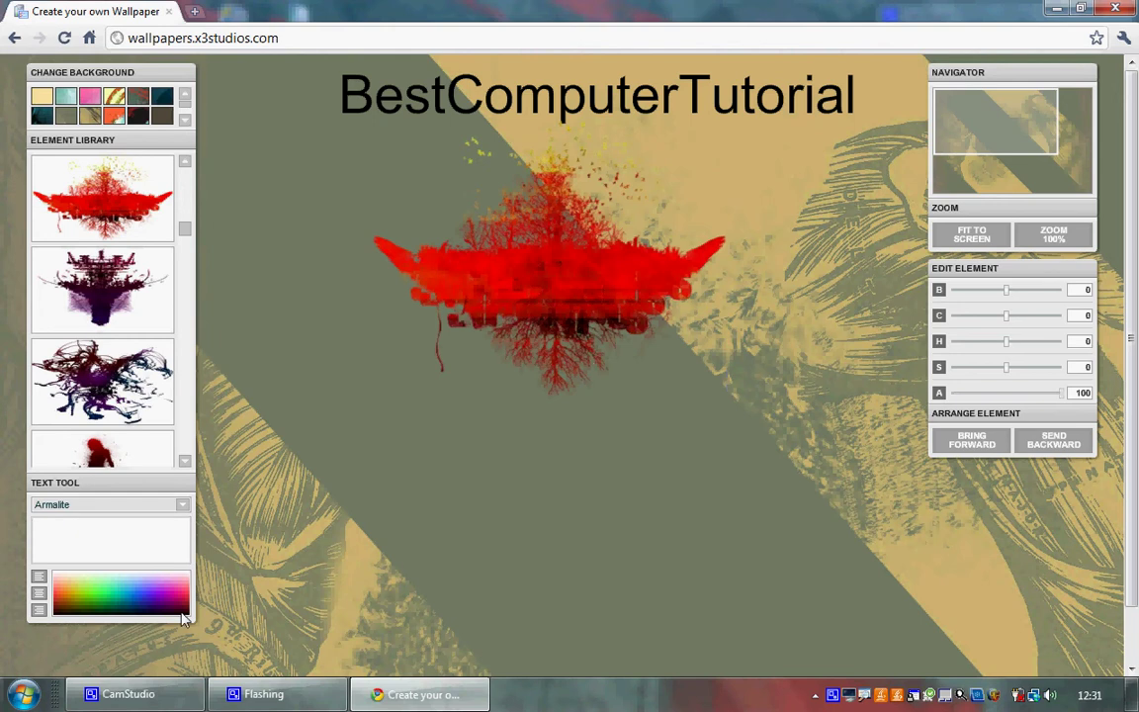
type("Best Computer T")
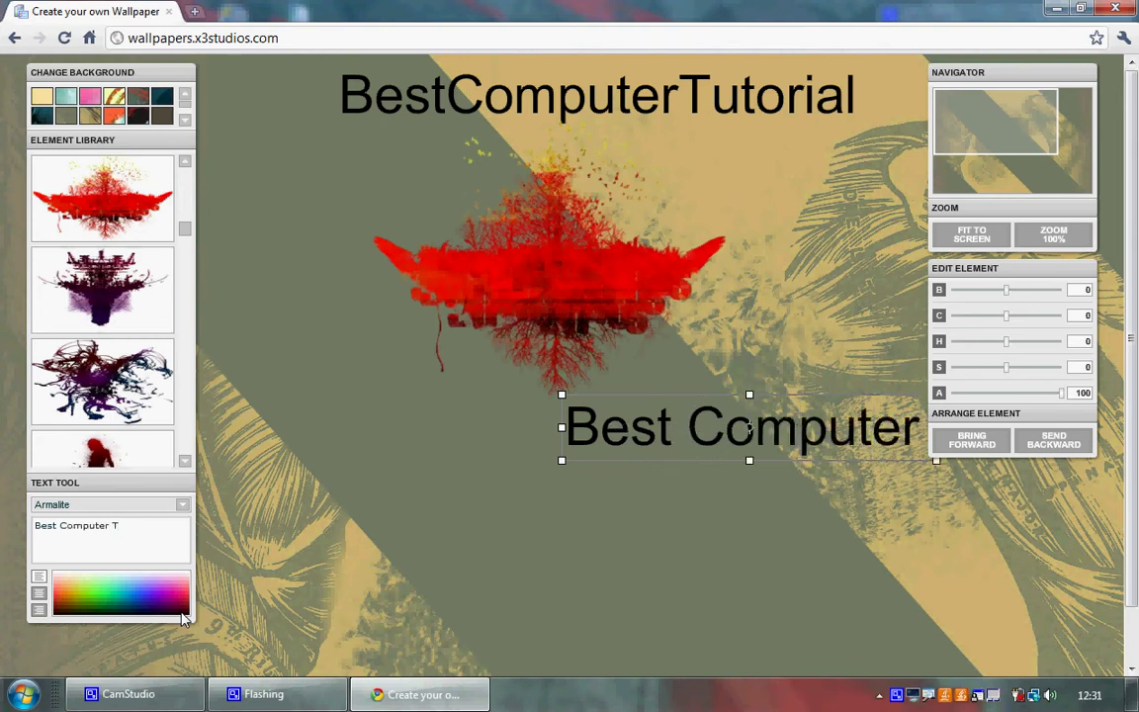
type("utorials")
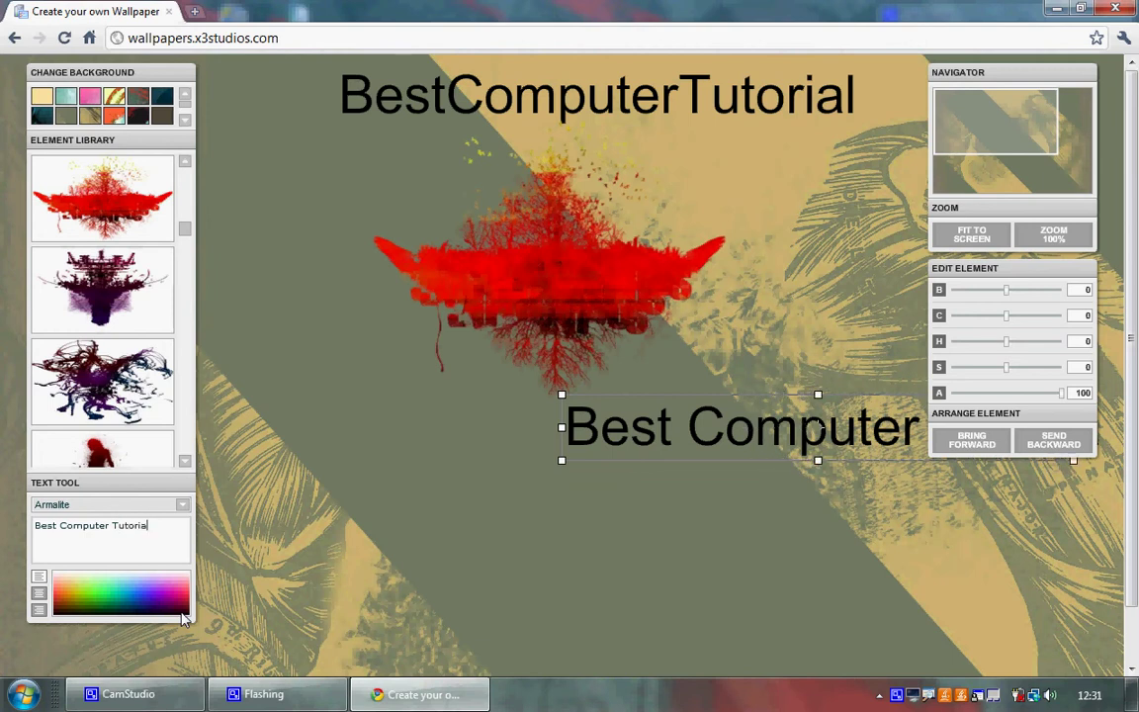
type(" On The")
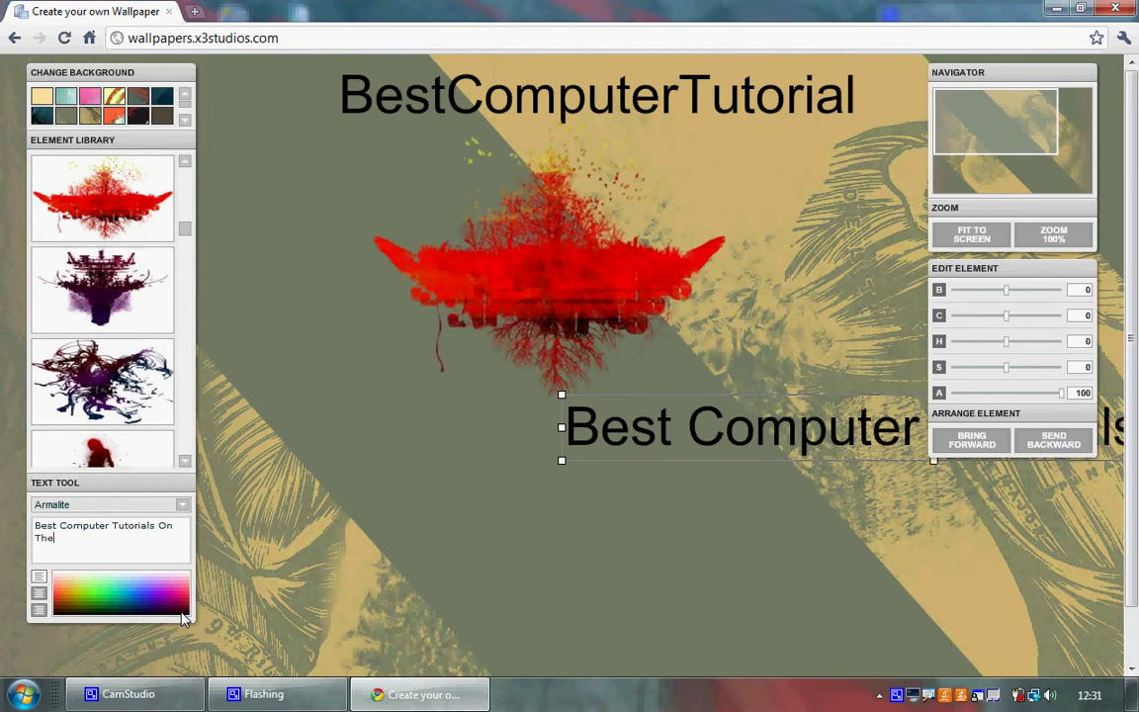
type(" Web")
left_click_drag(778, 435, 392, 667)
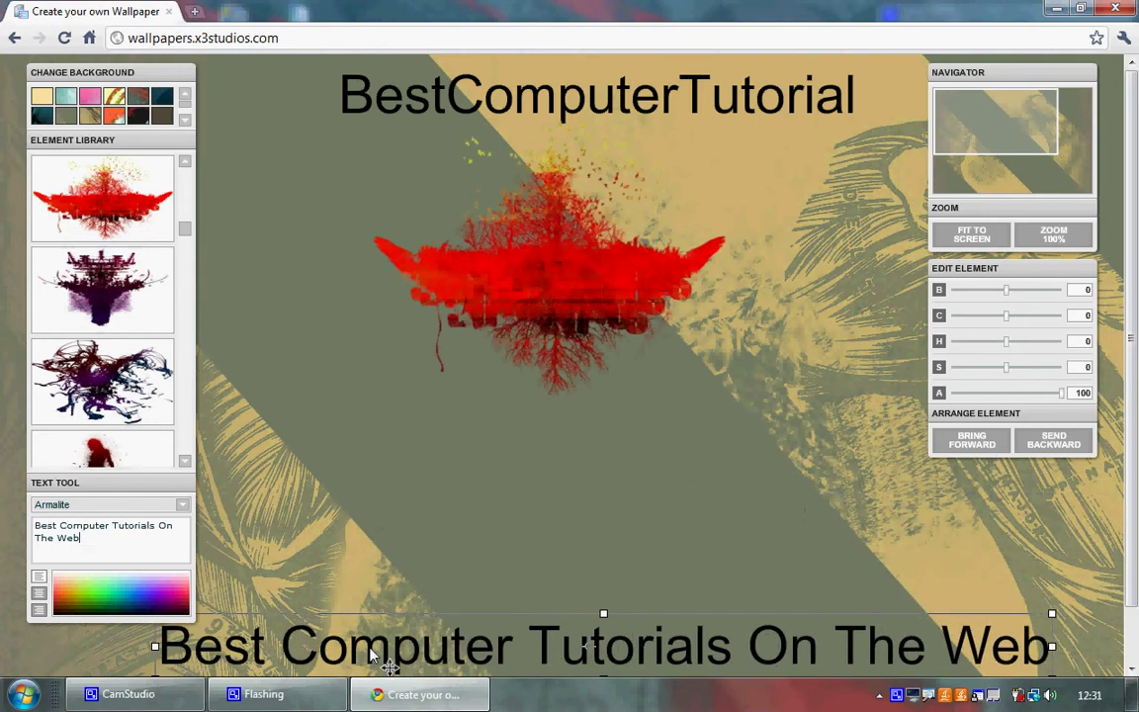
left_click(414, 552)
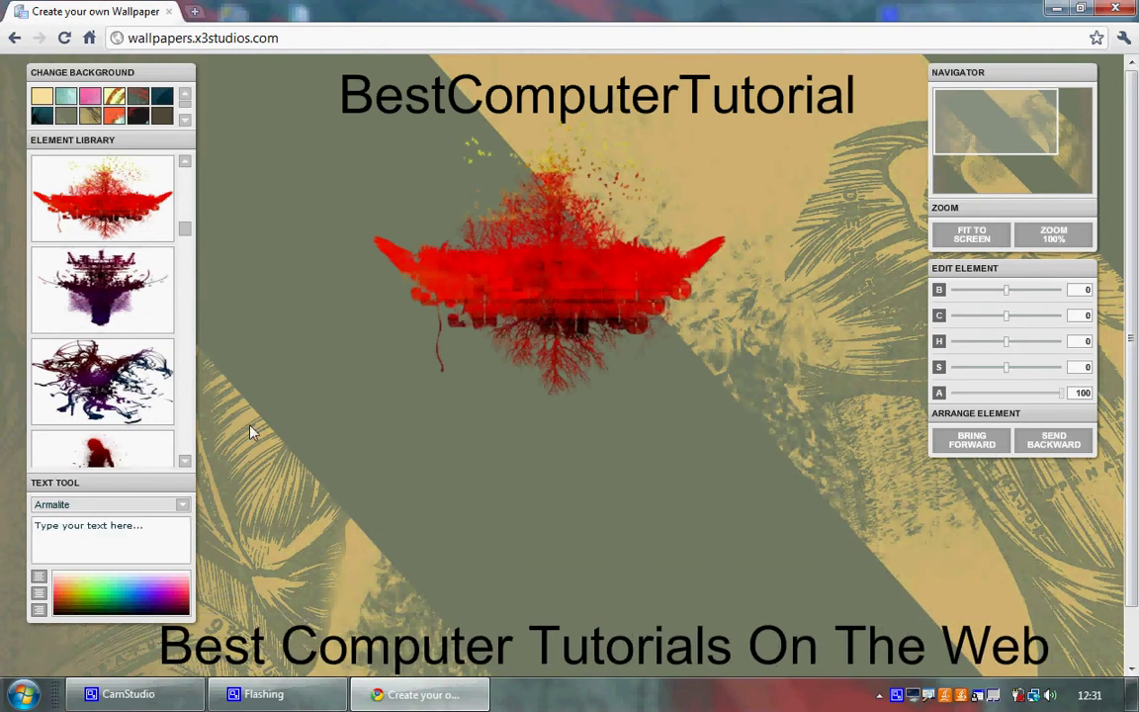
left_click(149, 538)
Enter 'SUBSCRIBE!' and enlarge it into tall lettering between the splash and tagline.
type("SUBSCRIBE")
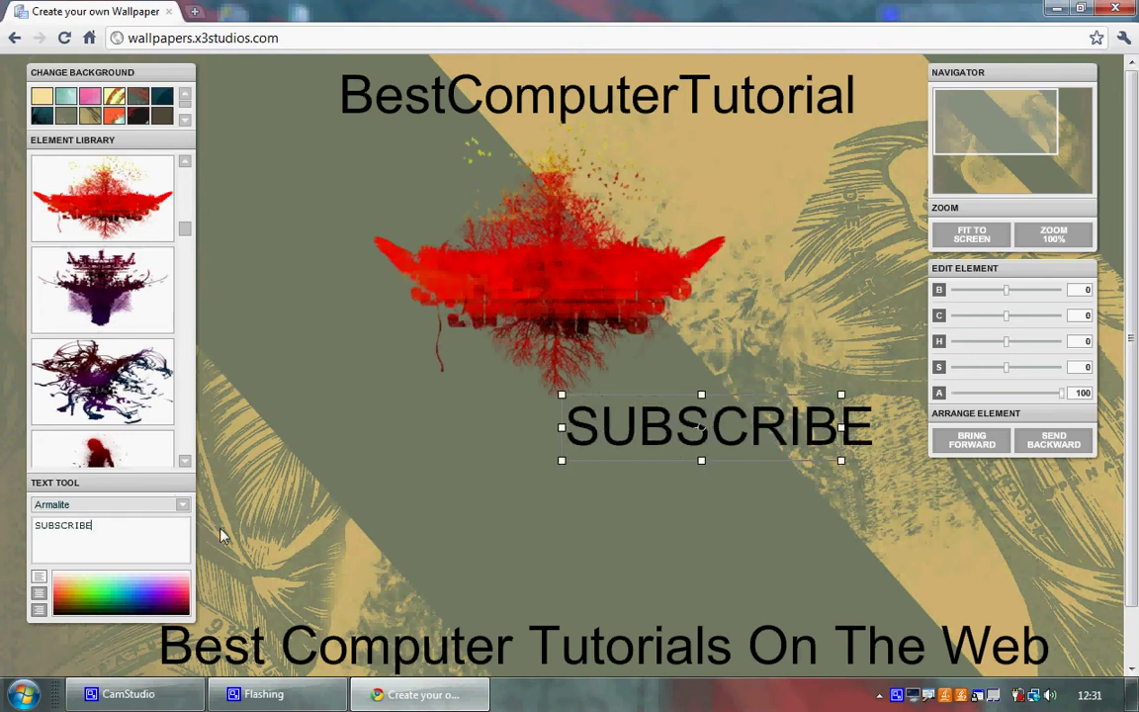
type("!")
left_click_drag(675, 437, 534, 464)
left_click_drag(740, 501, 722, 534)
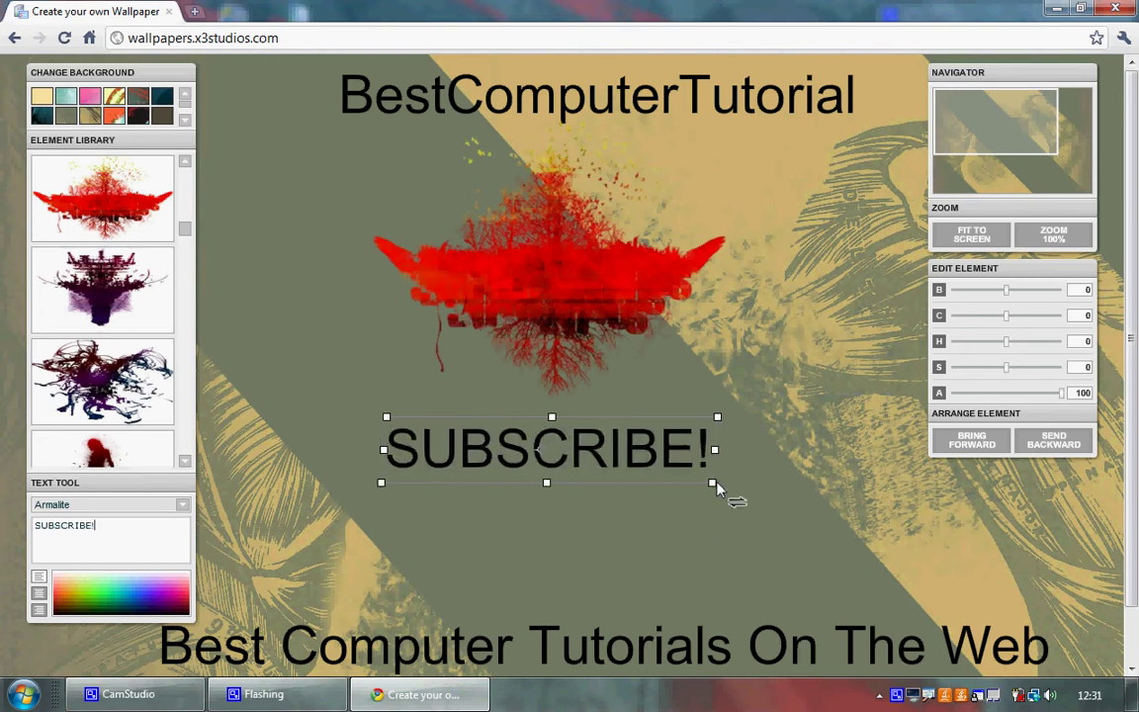
left_click_drag(718, 486, 819, 573)
left_click_drag(763, 455, 781, 442)
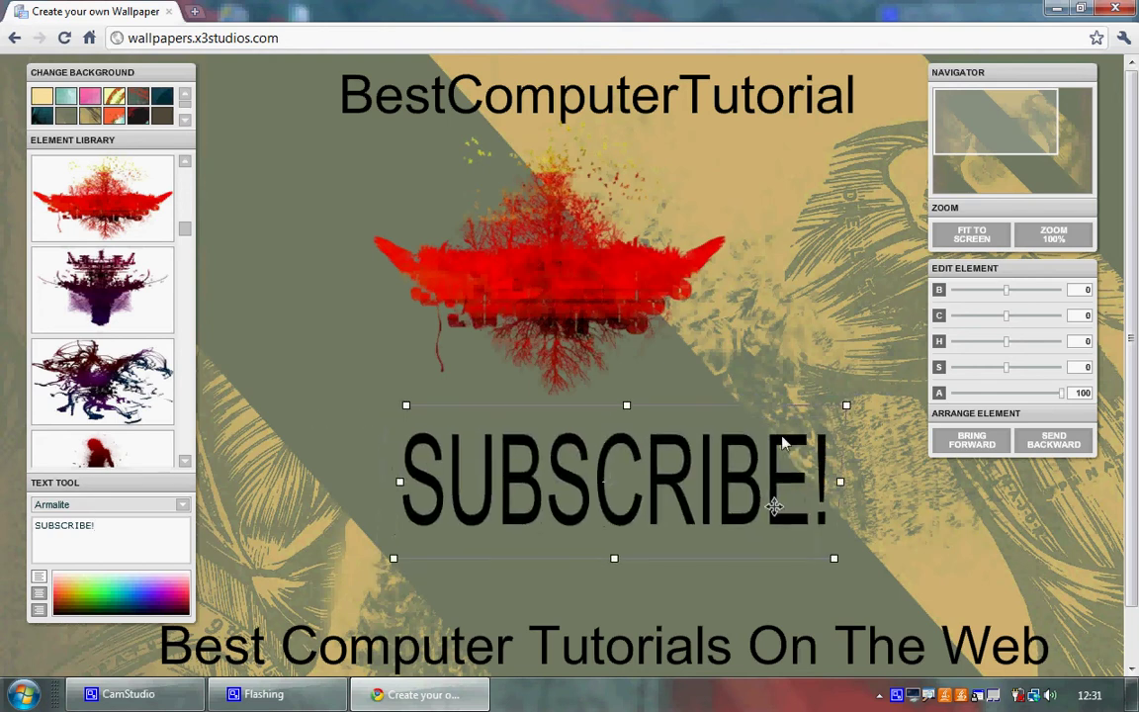
left_click(804, 420)
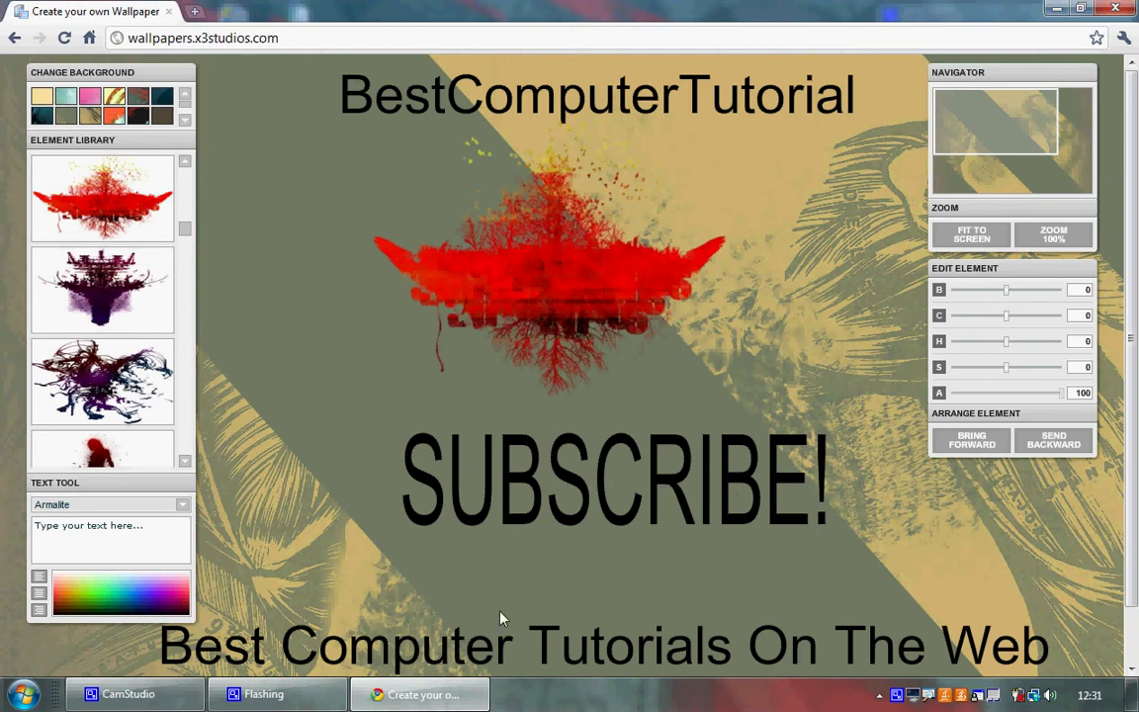
Download the wallpaper at 1680x1050 and save it to the Desktop as 'wallpaper'.
scroll(697, 168, "down", 2)
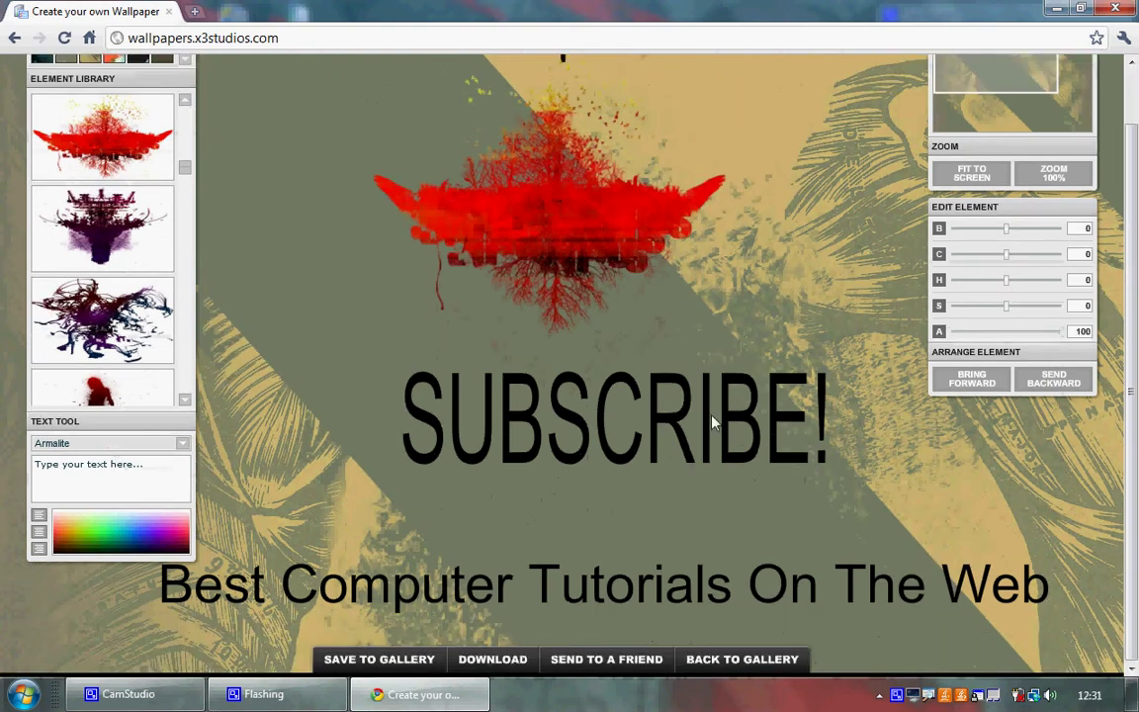
left_click(526, 668)
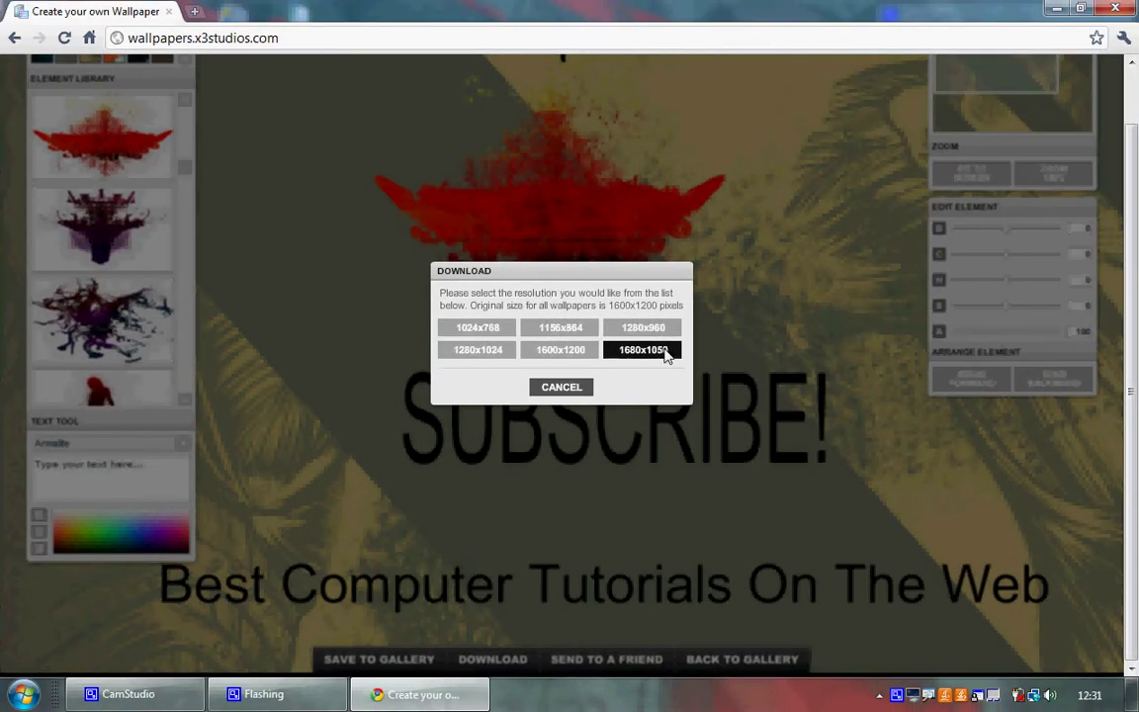
left_click(583, 355)
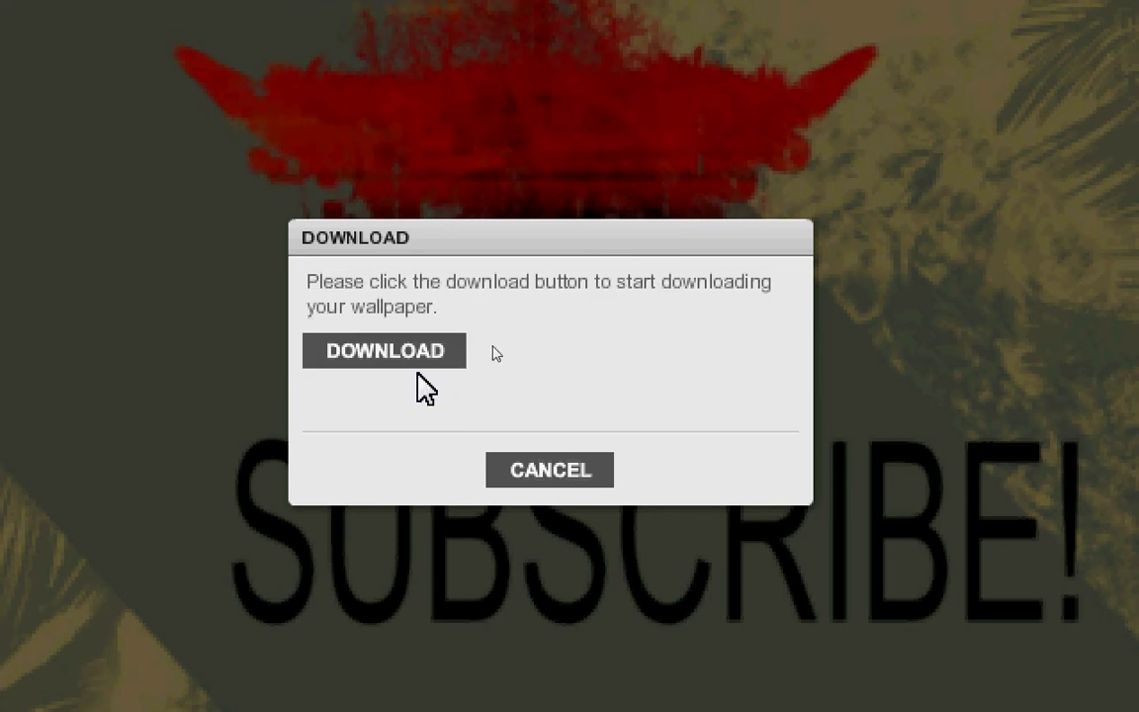
left_click(420, 352)
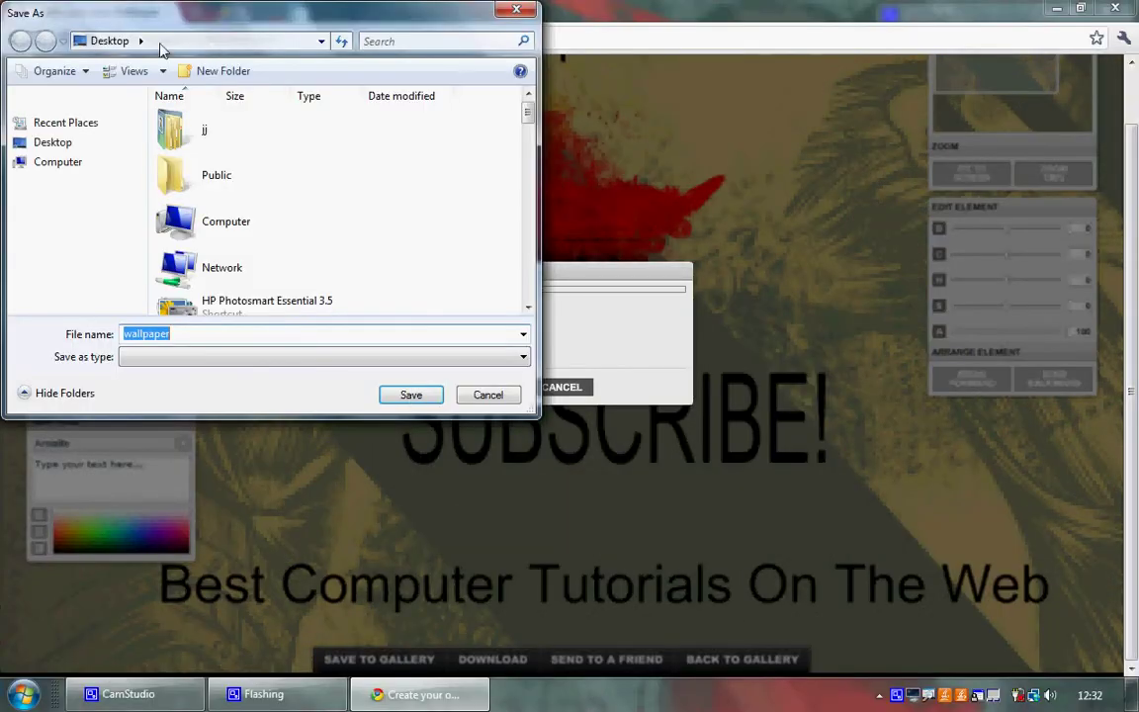
left_click(408, 395)
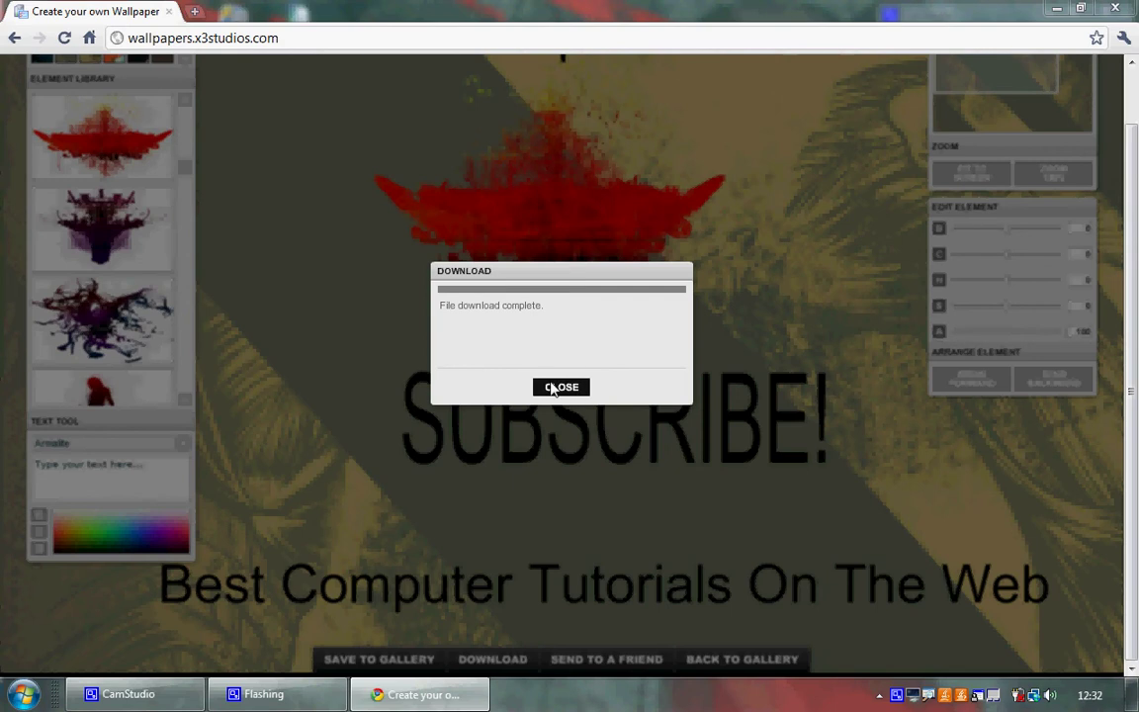
Dismiss the download notice, minimize Chrome, and open Personalize from the desktop menu.
left_click(551, 387)
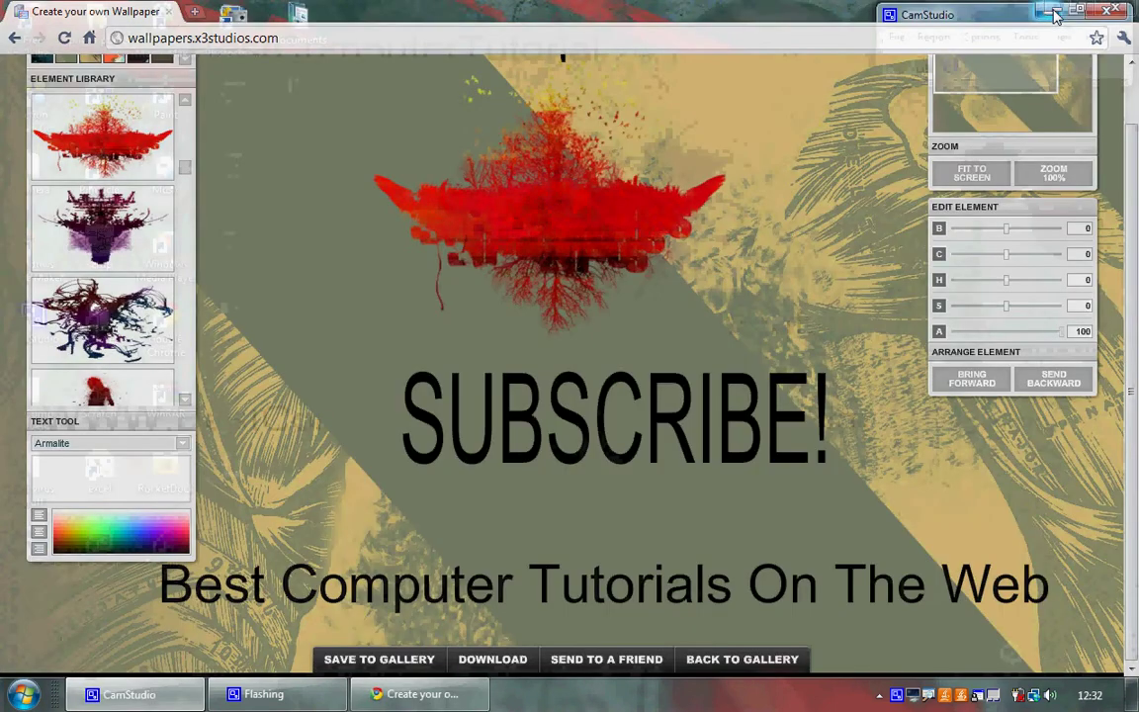
left_click(1054, 9)
left_click(300, 173)
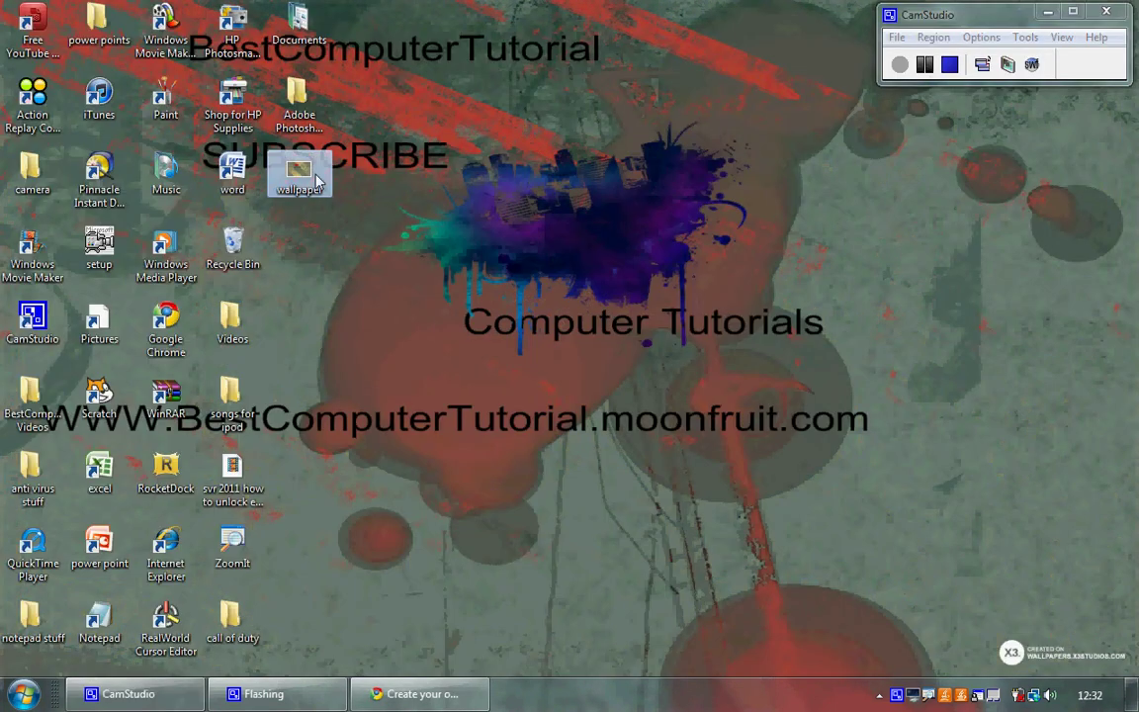
left_click(486, 186)
right_click(539, 201)
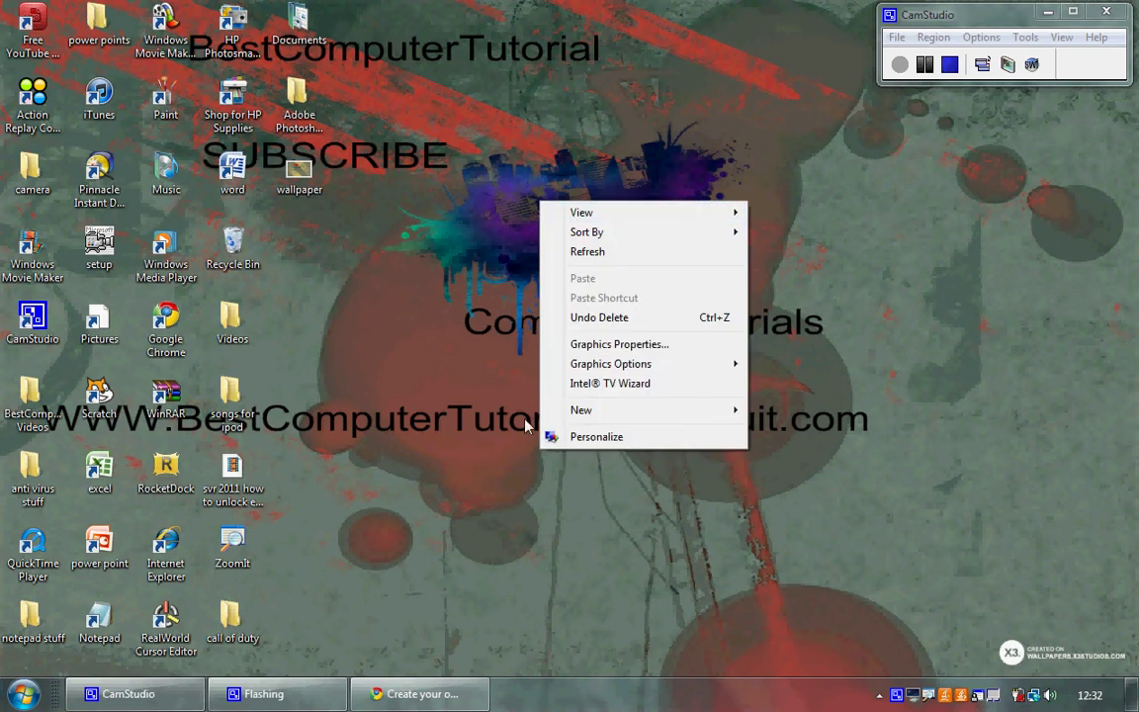
left_click(482, 282)
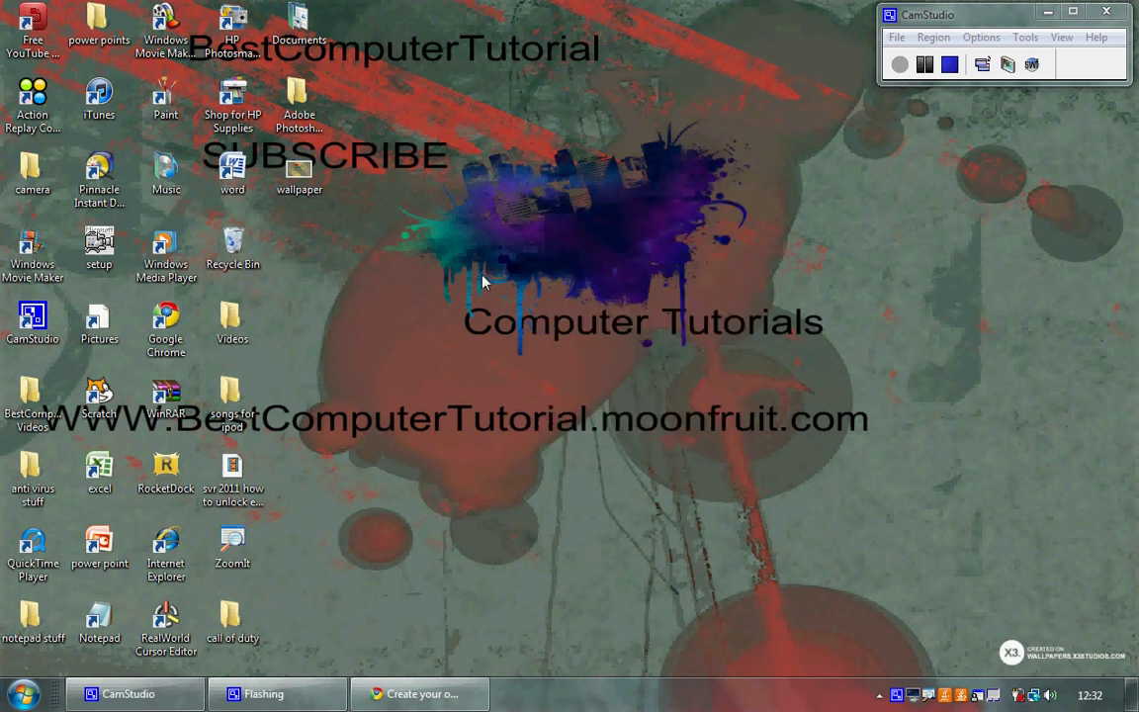
right_click(482, 282)
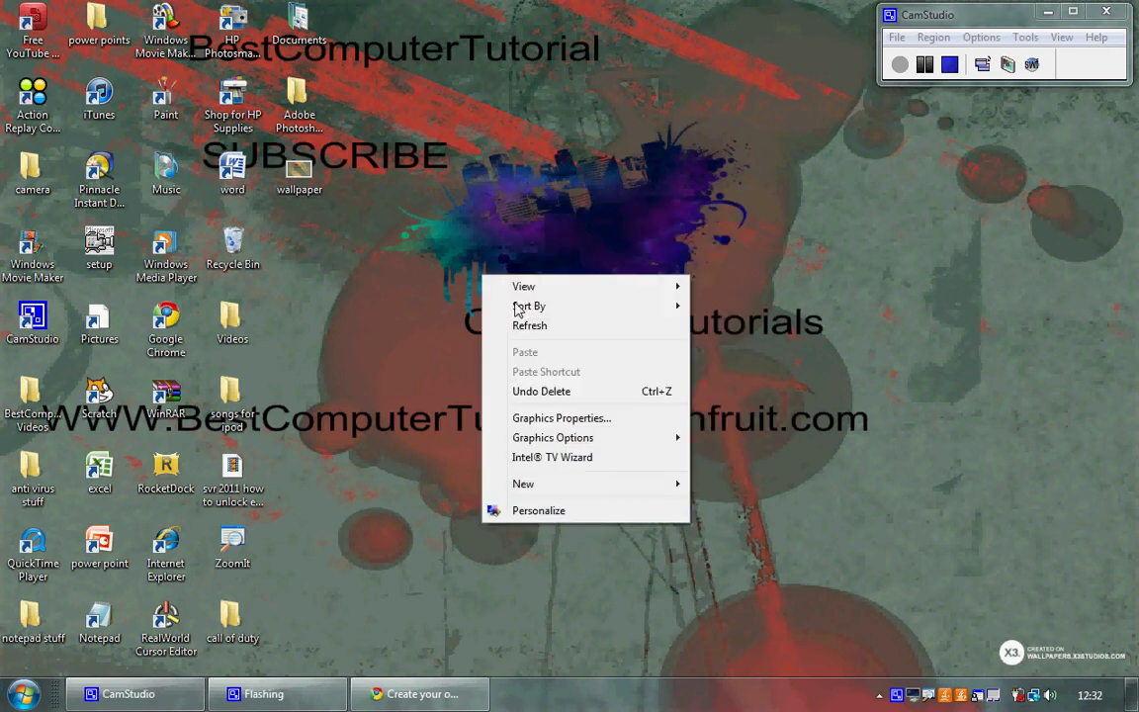
left_click(526, 512)
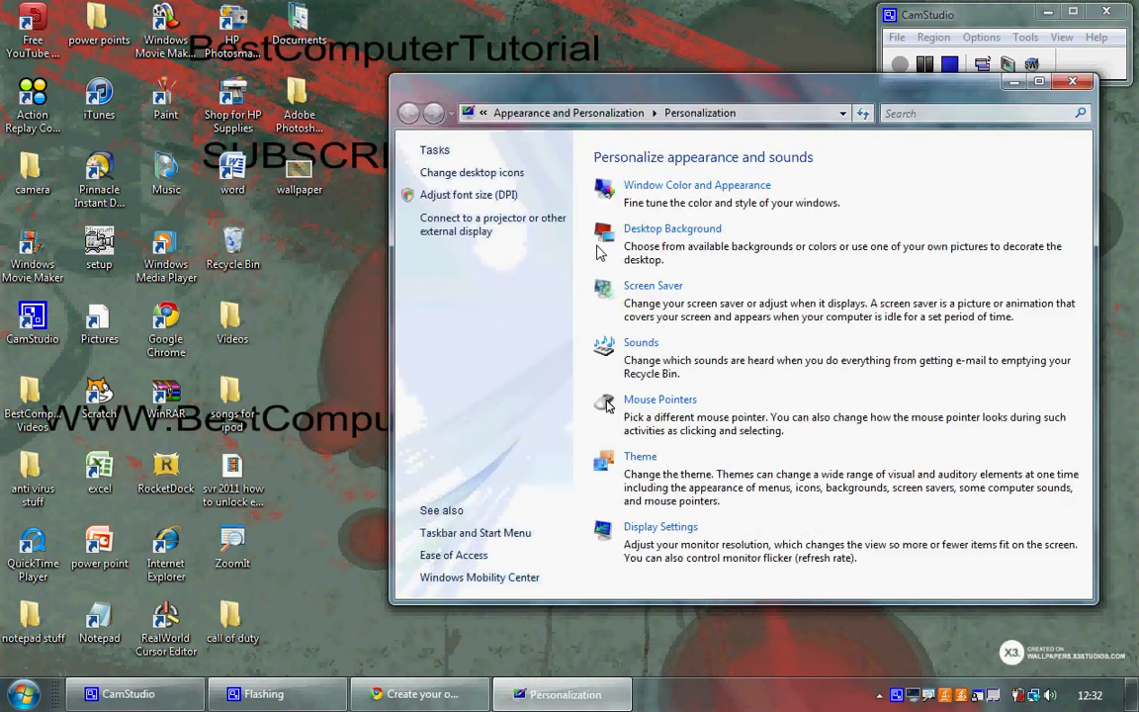
Choose the Desktop 'wallpaper' image as the Desktop Background picture.
left_click(707, 235)
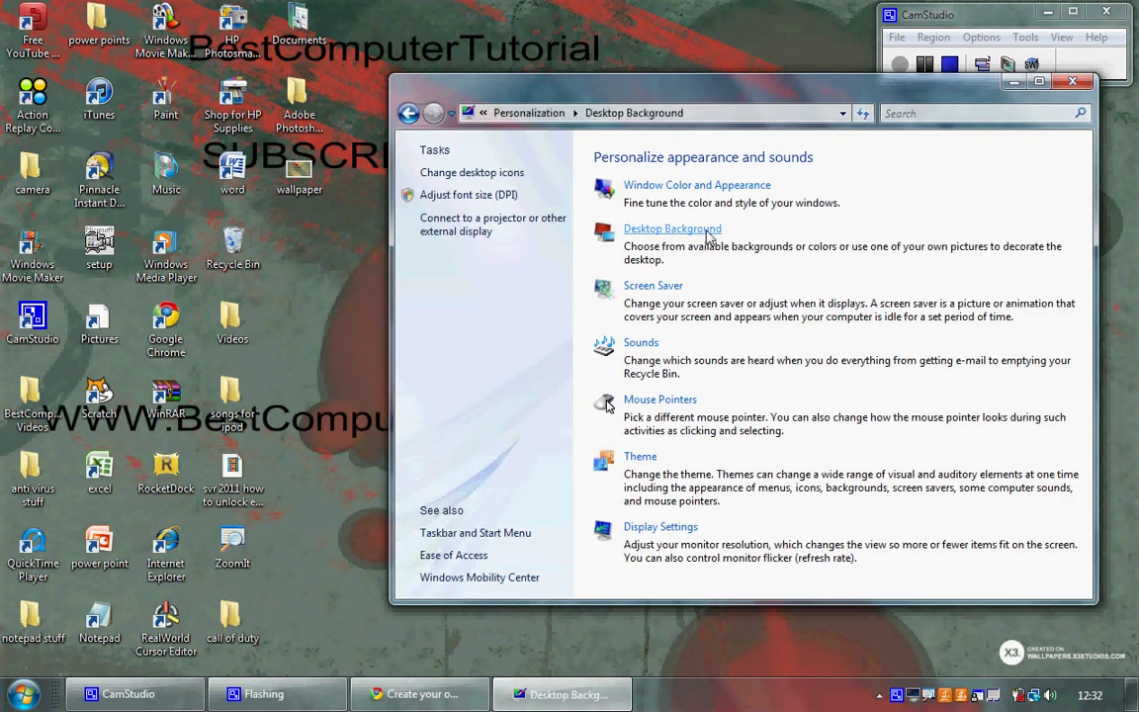
left_click(785, 221)
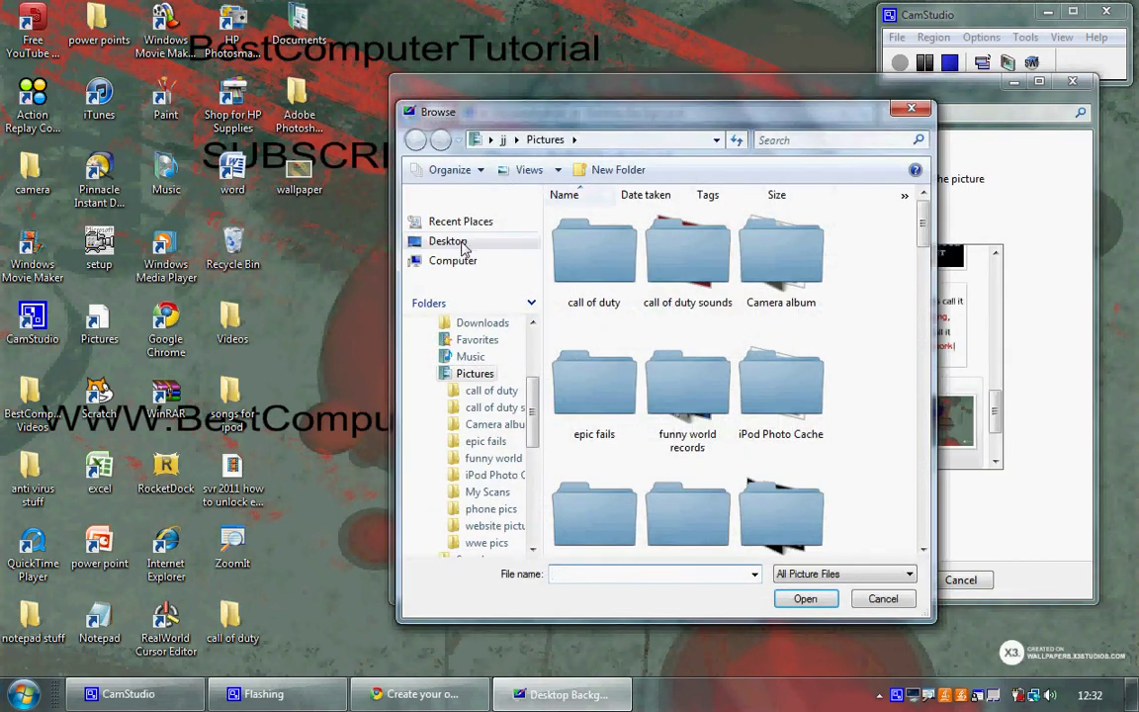
left_click(447, 242)
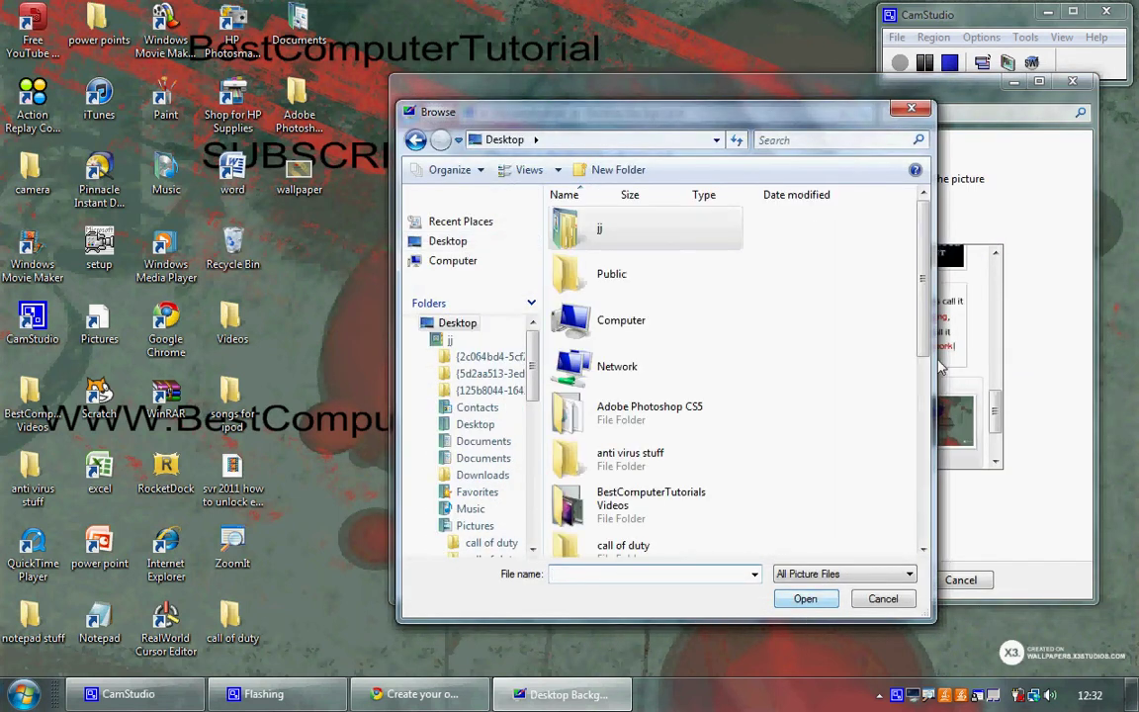
left_click_drag(923, 330, 935, 552)
left_click(682, 528)
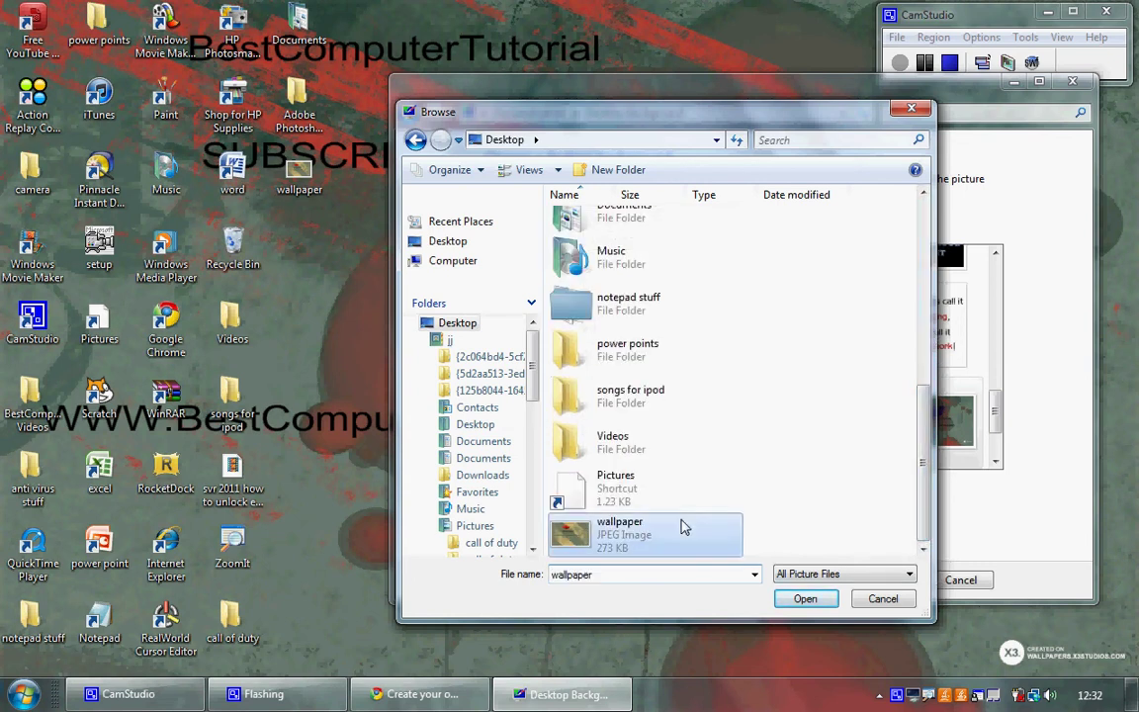
left_click(804, 598)
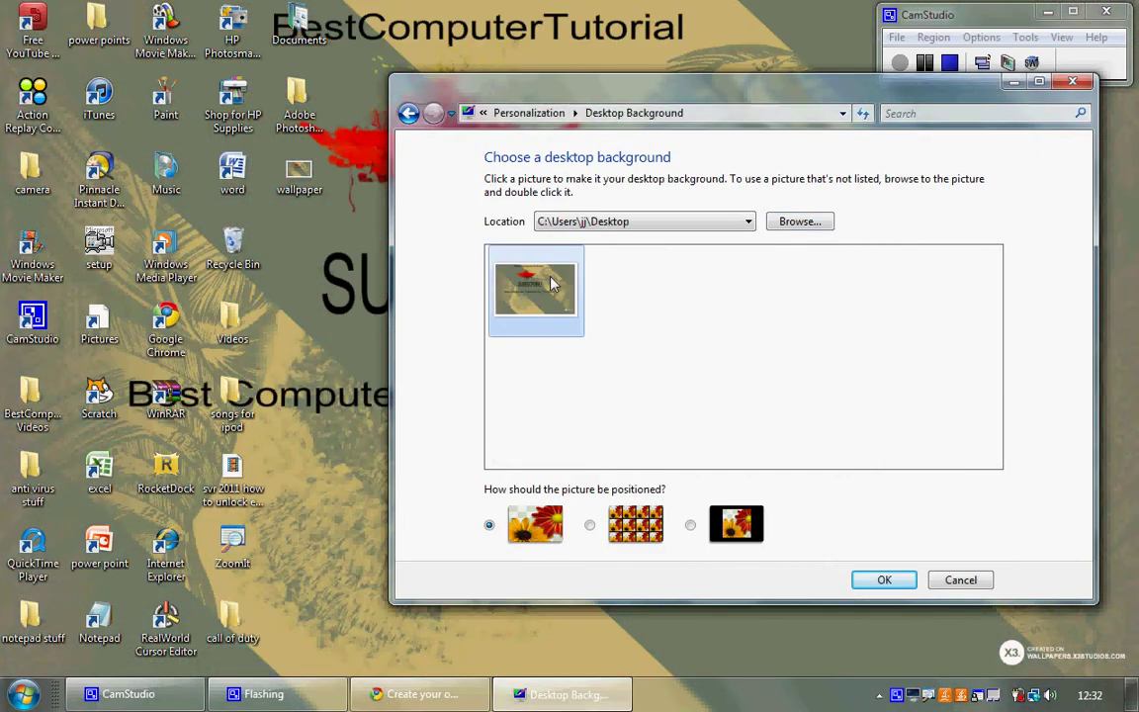
Confirm the new background and close the Personalization window.
left_click(900, 587)
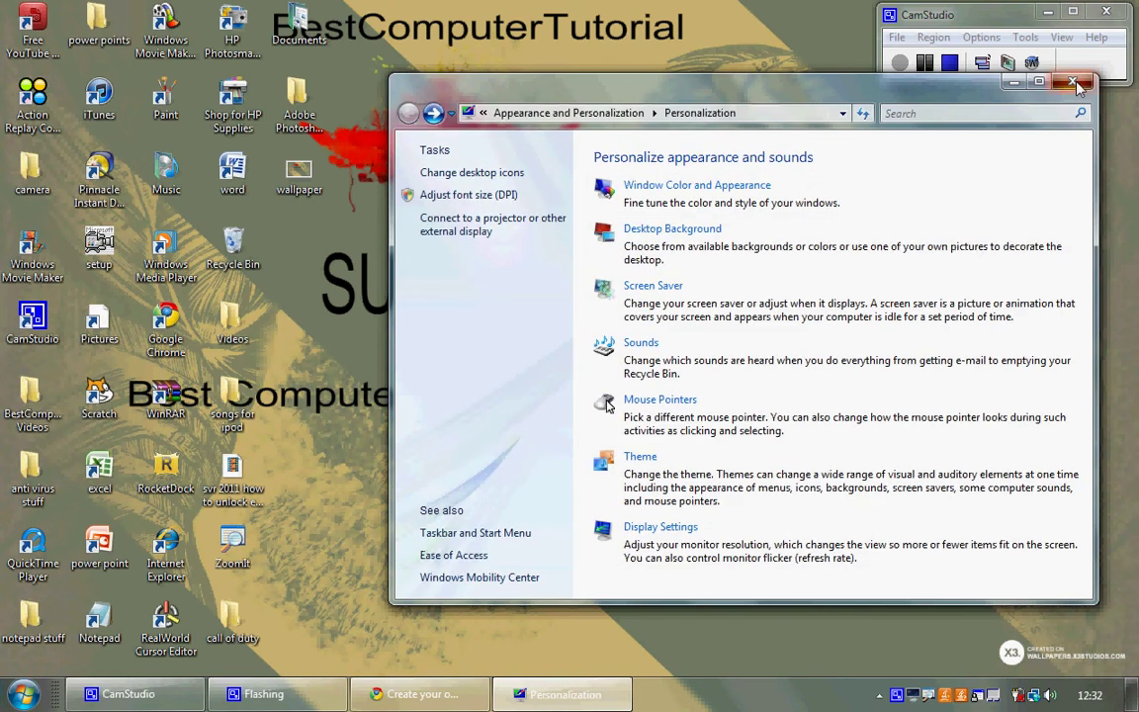
left_click(1046, 79)
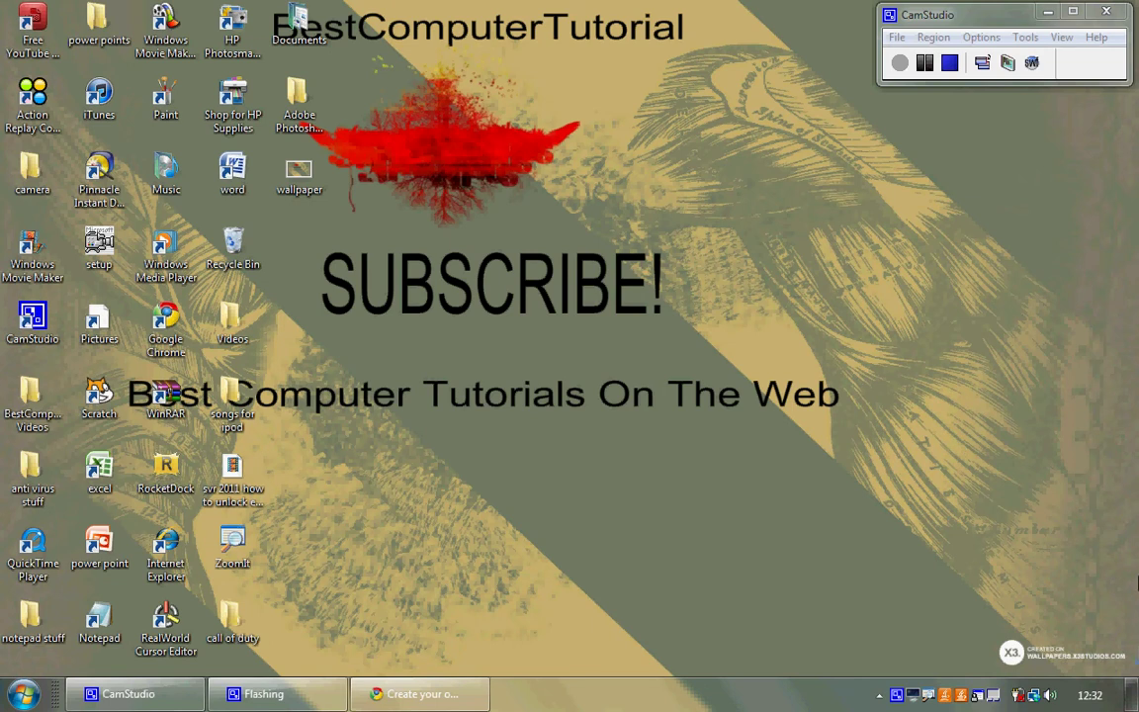
left_click_drag(1133, 664, 637, 435)
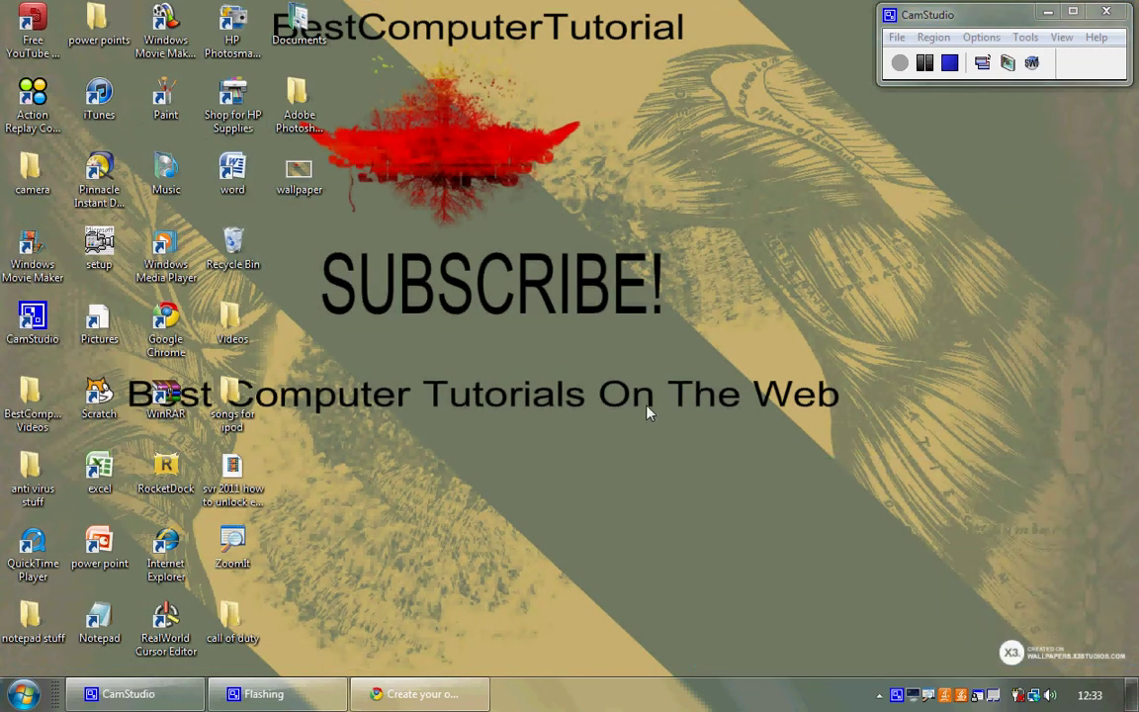